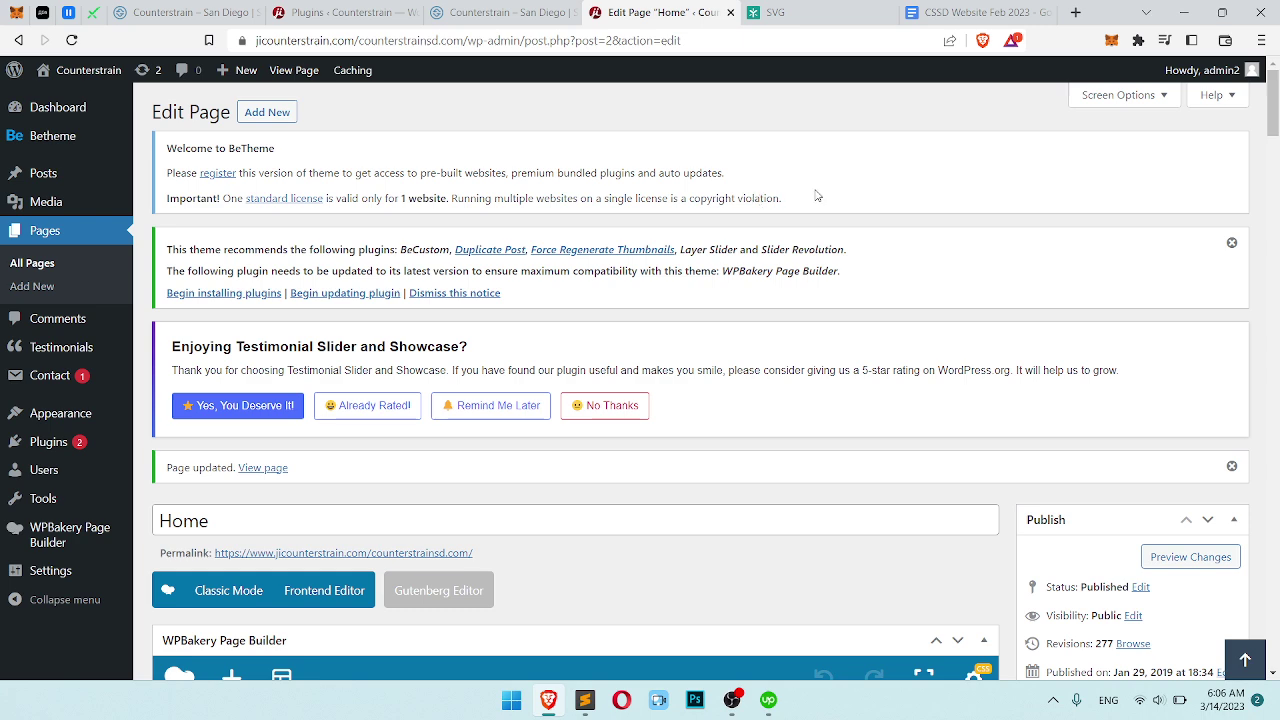
# Swap the Poor mental health Single Image to Icon-Mental-01.svg, save the element, and update the page
pyautogui.scroll(-10, 830, 210)
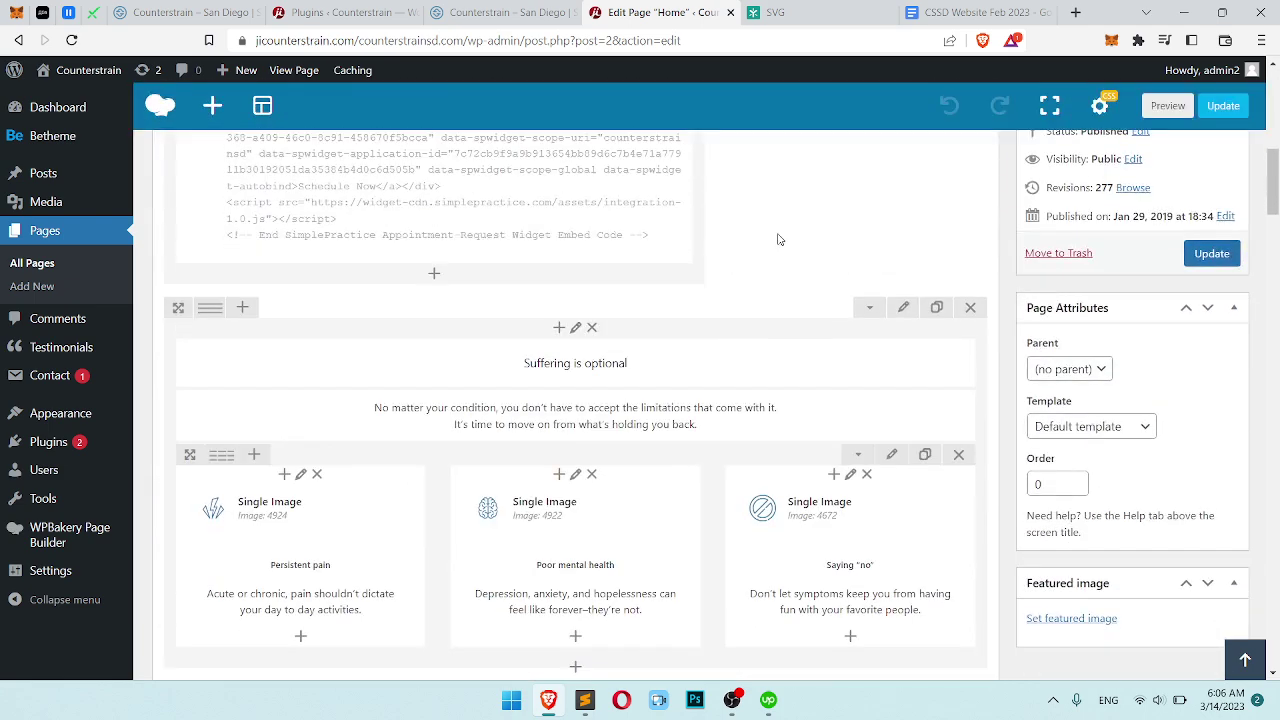
pyautogui.scroll(-3, 778, 240)
pyautogui.moveTo(545, 258)
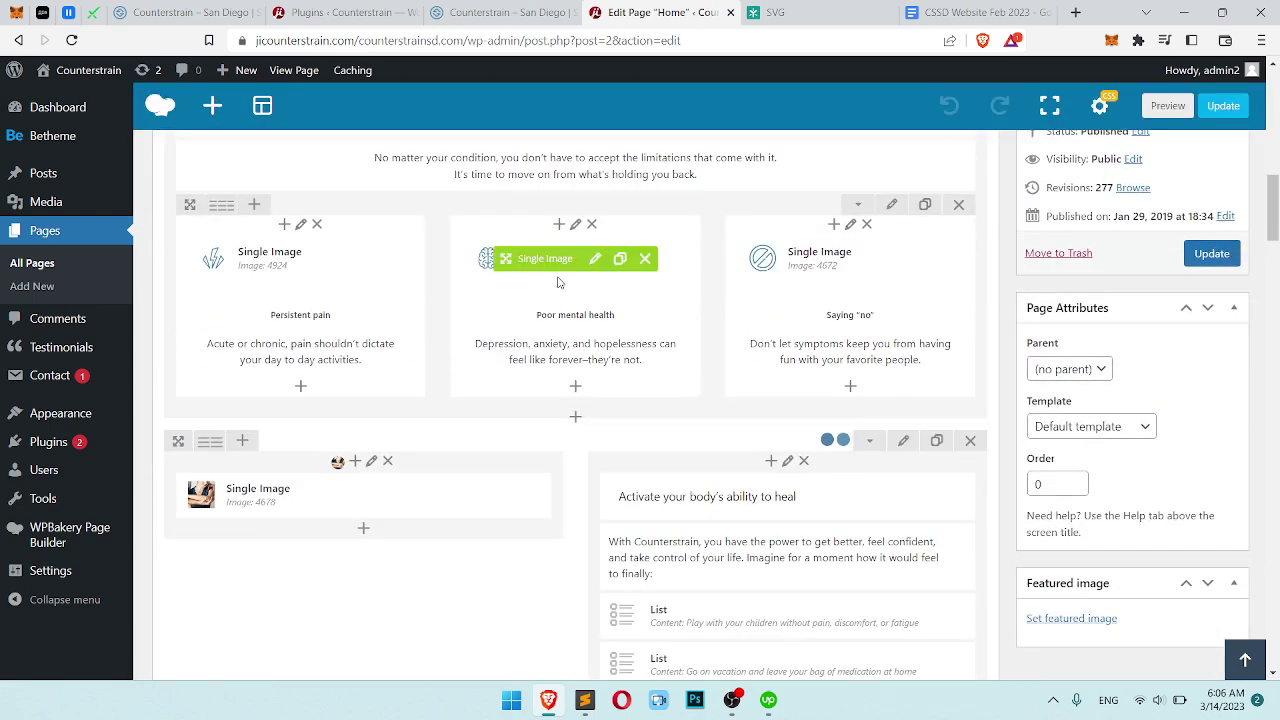
pyautogui.click(595, 259)
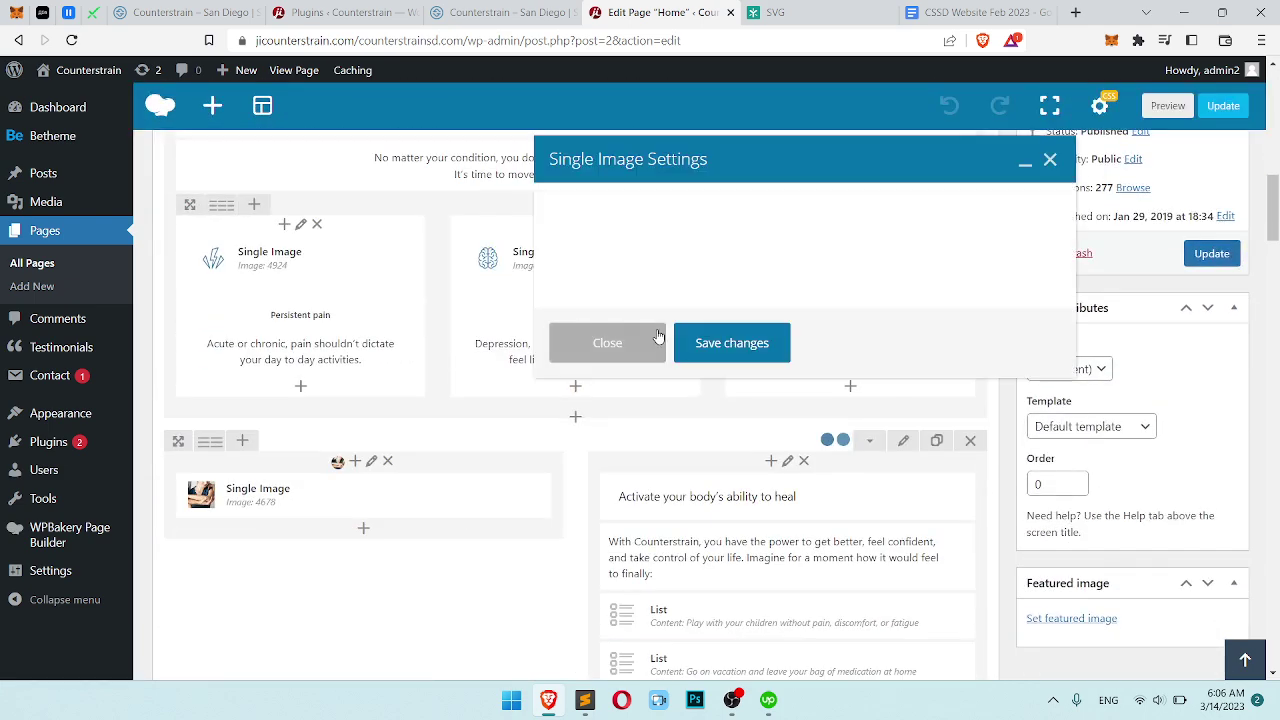
pyautogui.click(652, 480)
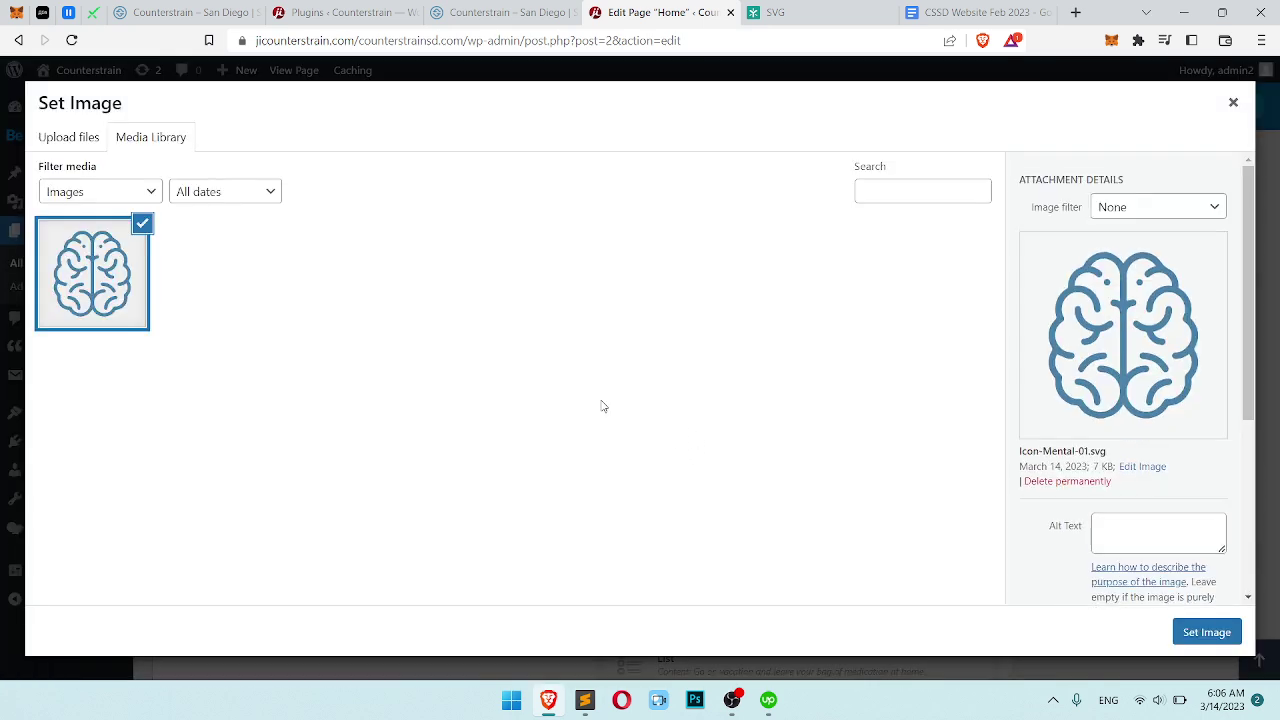
pyautogui.scroll(-3, 1170, 426)
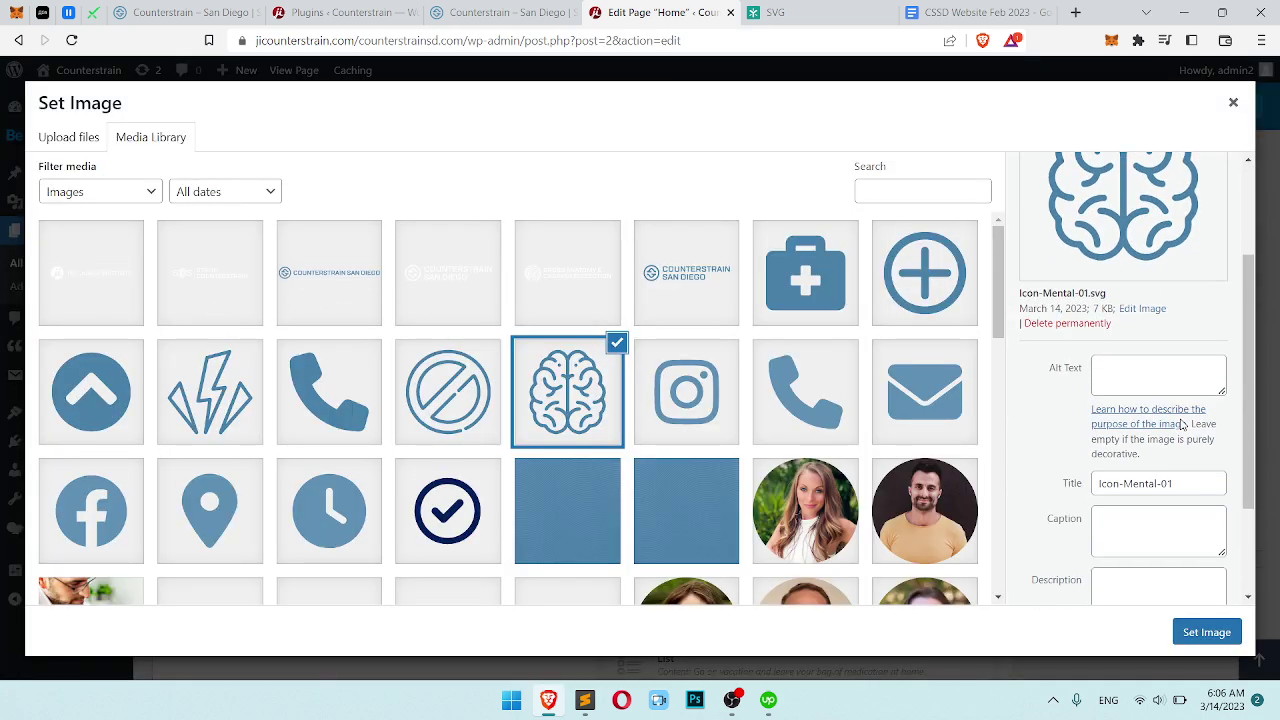
pyautogui.moveTo(1100, 497); pyautogui.dragTo(1265, 500)
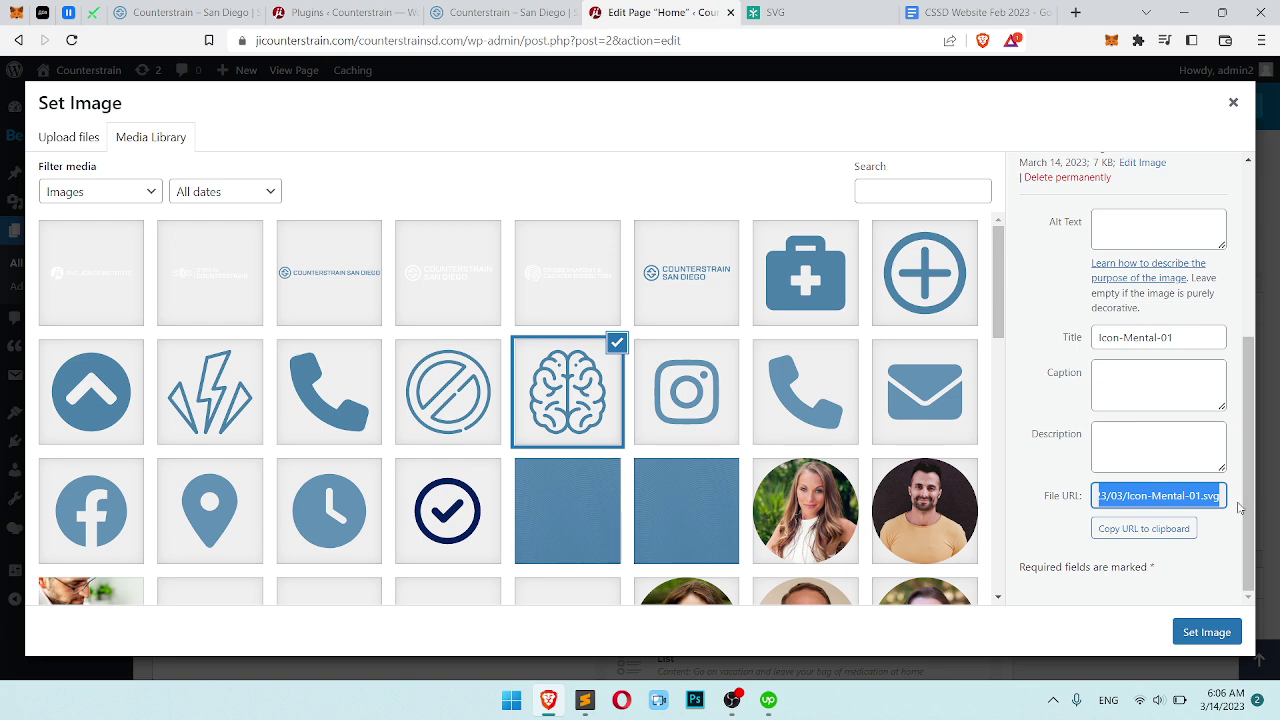
pyautogui.click(1206, 631)
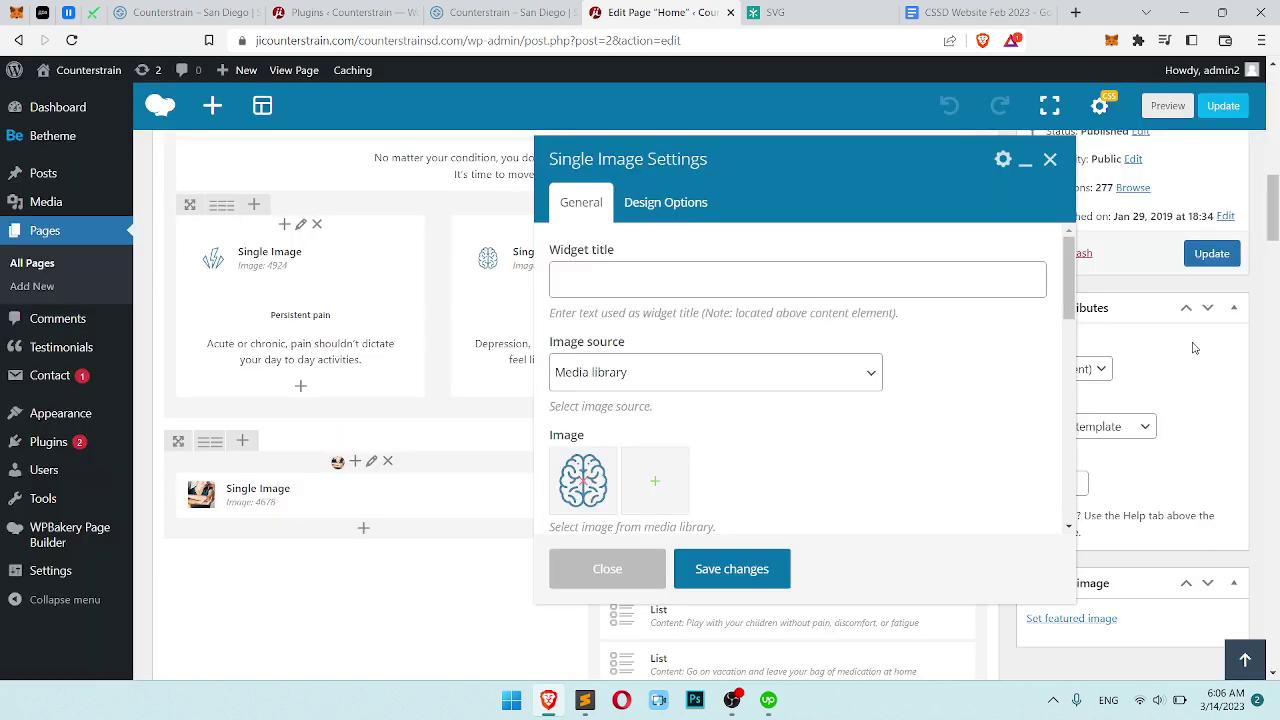
pyautogui.click(731, 568)
pyautogui.click(1211, 253)
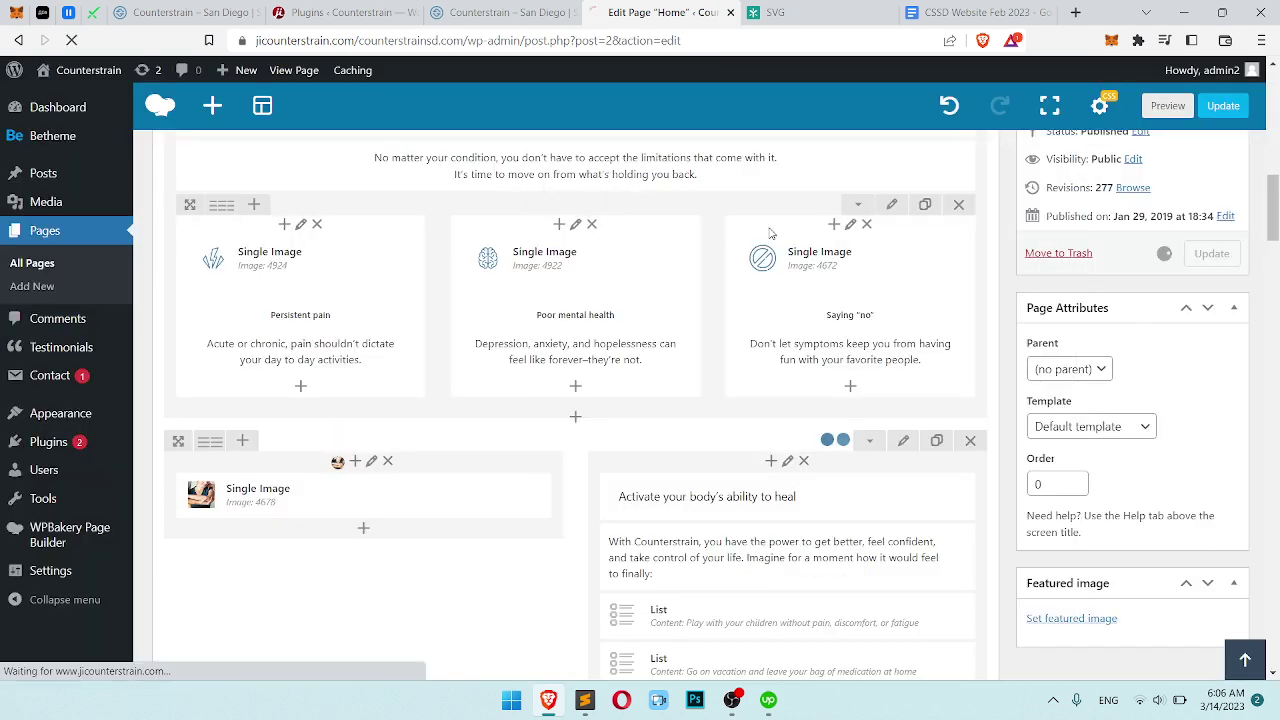
# Reload the live homepage and inspect the empty image spot above Poor mental health
pyautogui.click(524, 8)
pyautogui.press('F5')
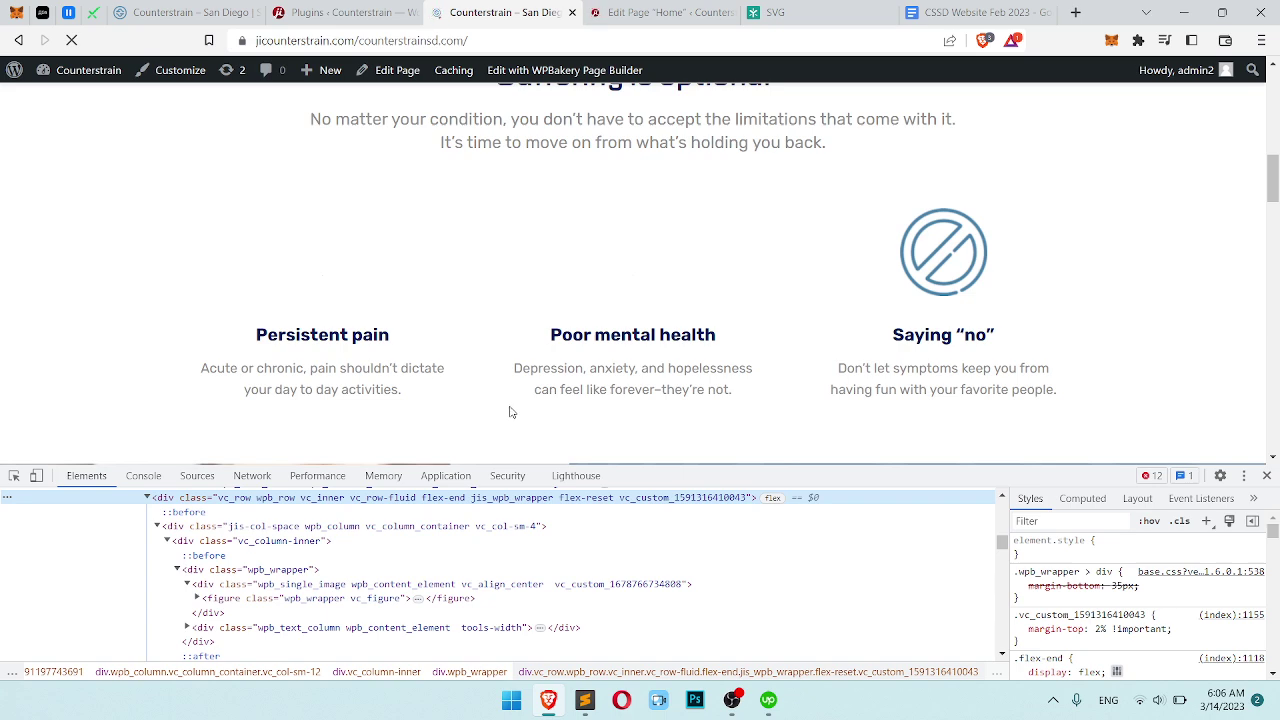
pyautogui.click(13, 478)
pyautogui.click(617, 297)
# Expand the element tree down to the Icon-Mental-01.svg img, which renders at only 1×1
pyautogui.click(186, 575)
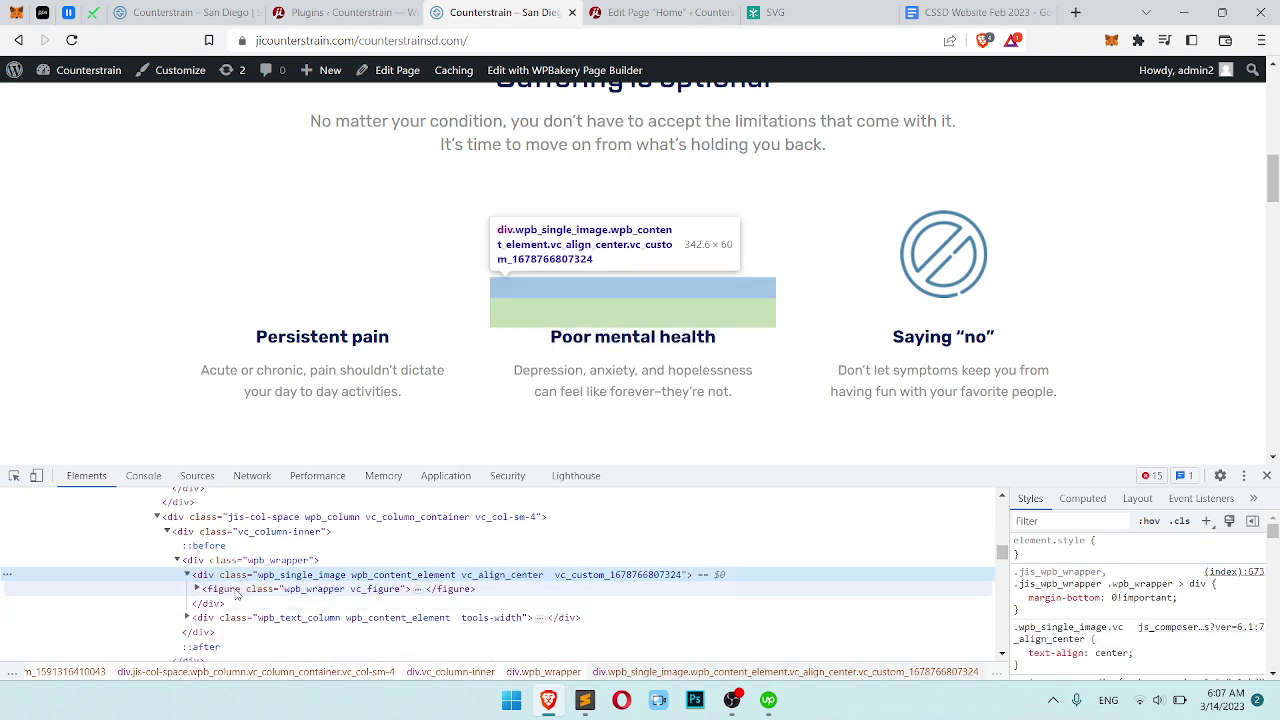
pyautogui.click(203, 592)
pyautogui.click(197, 589)
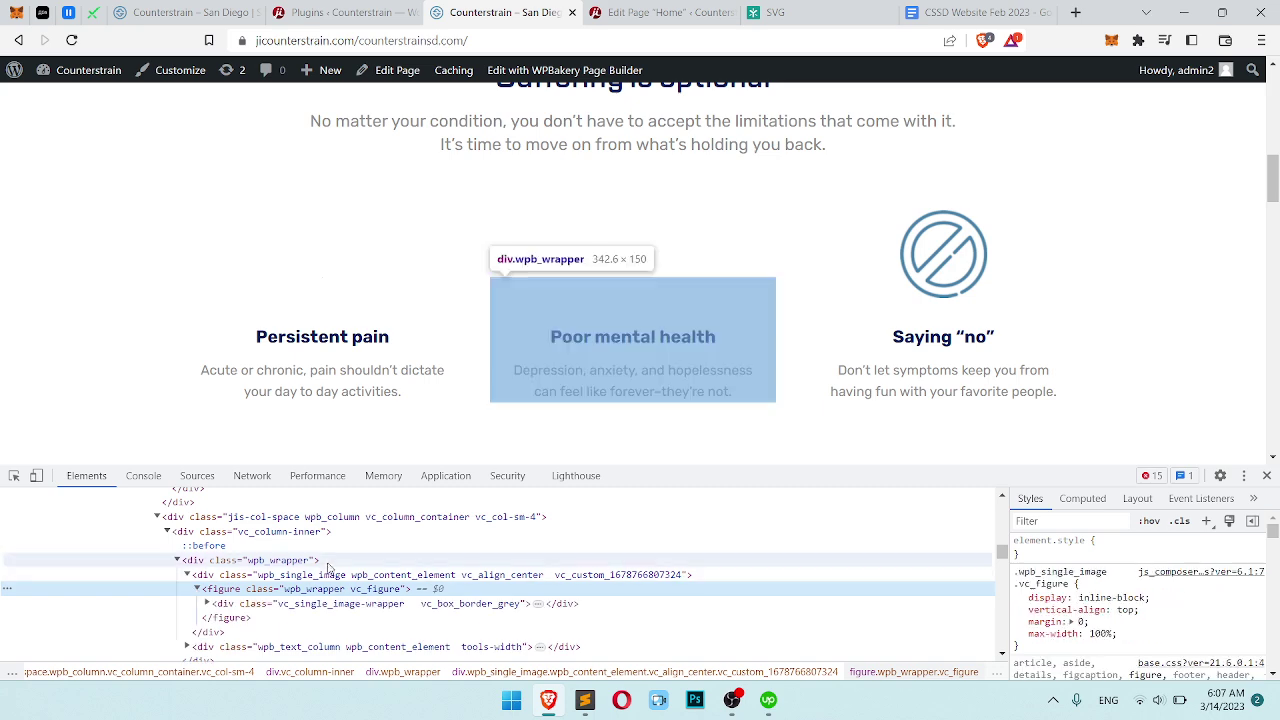
pyautogui.click(207, 604)
pyautogui.click(295, 541)
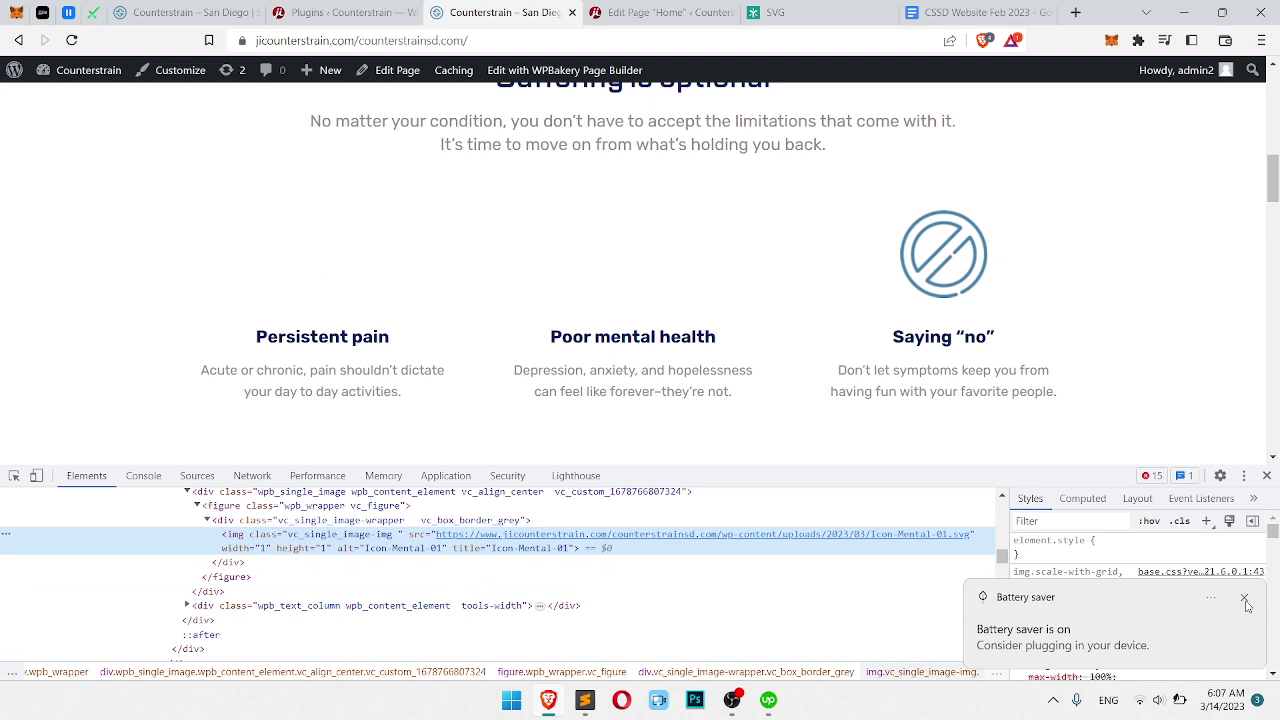
pyautogui.click(385, 548)
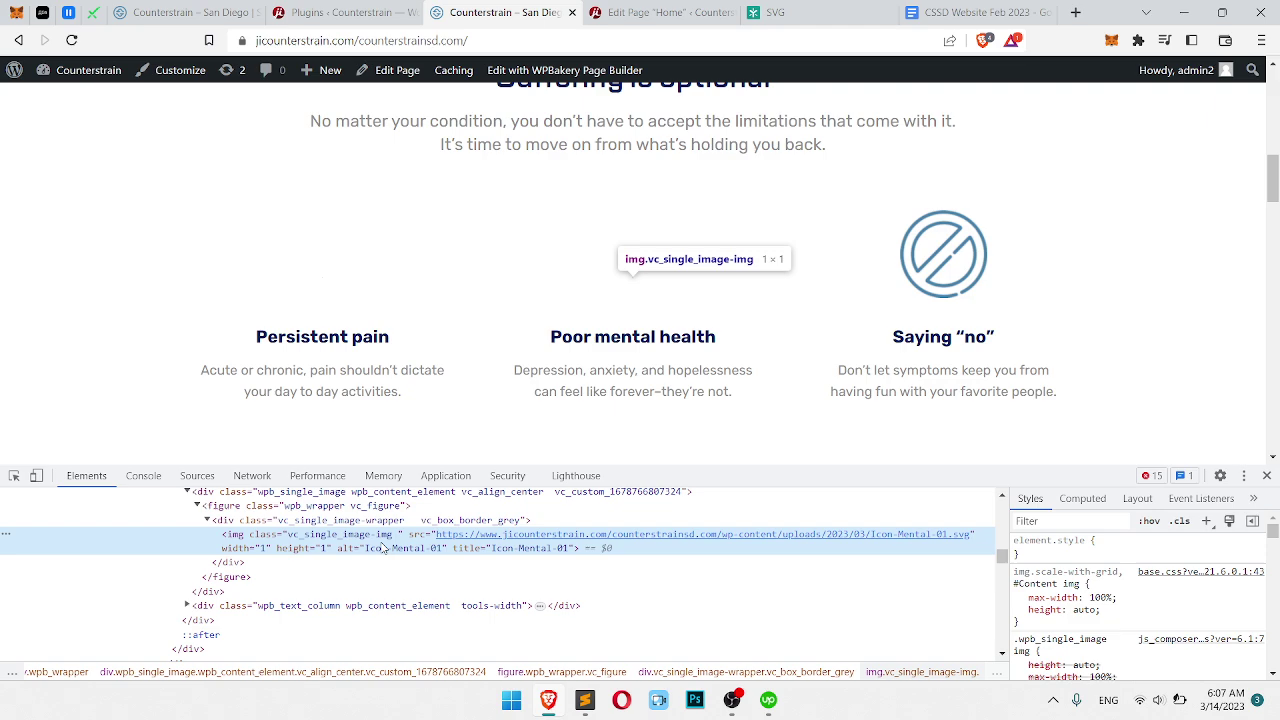
# Give the Poor mental health Single Image the extra class name height-105 and save it
pyautogui.click(662, 12)
pyautogui.scroll(-5, 629, 305)
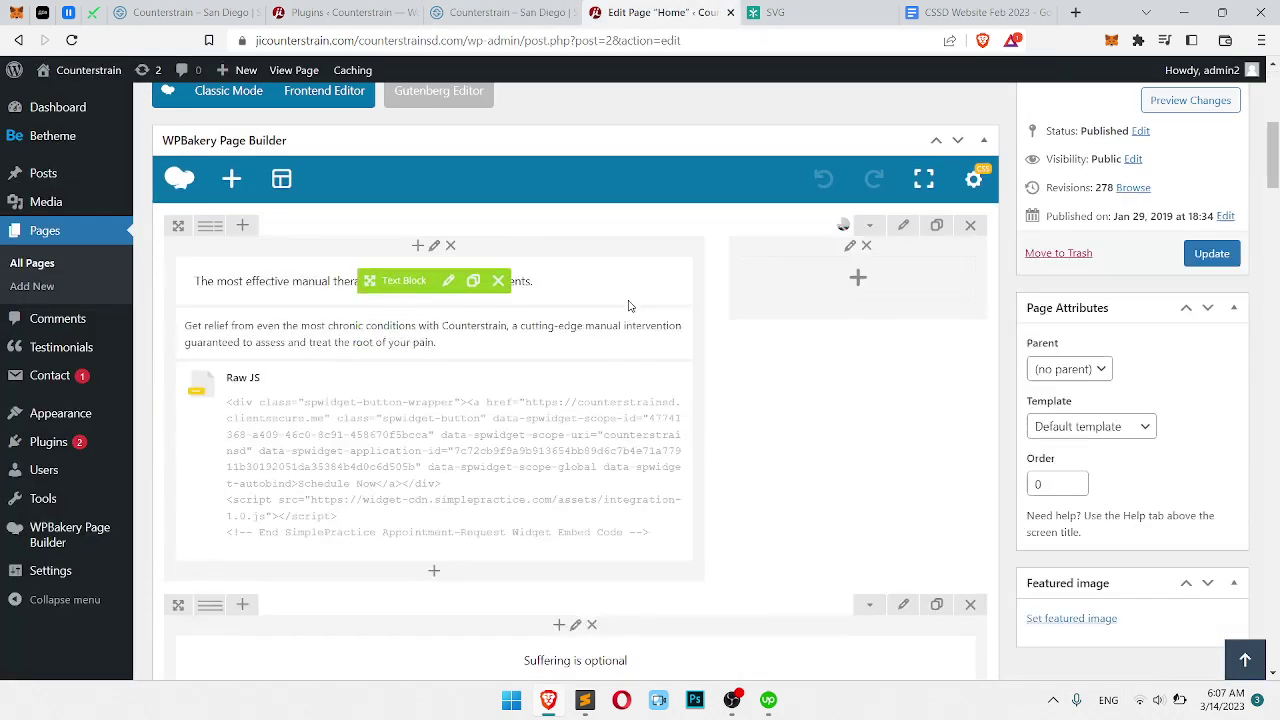
pyautogui.scroll(-5, 629, 305)
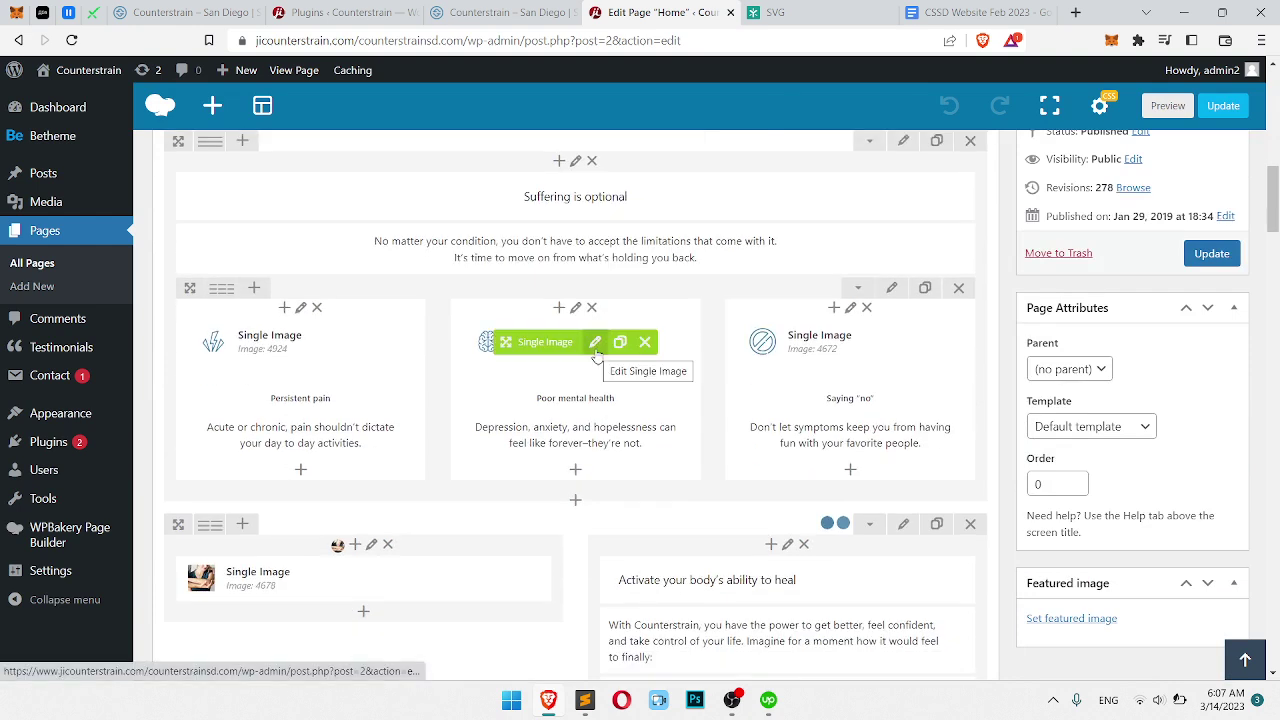
pyautogui.click(595, 343)
pyautogui.scroll(-3, 760, 342)
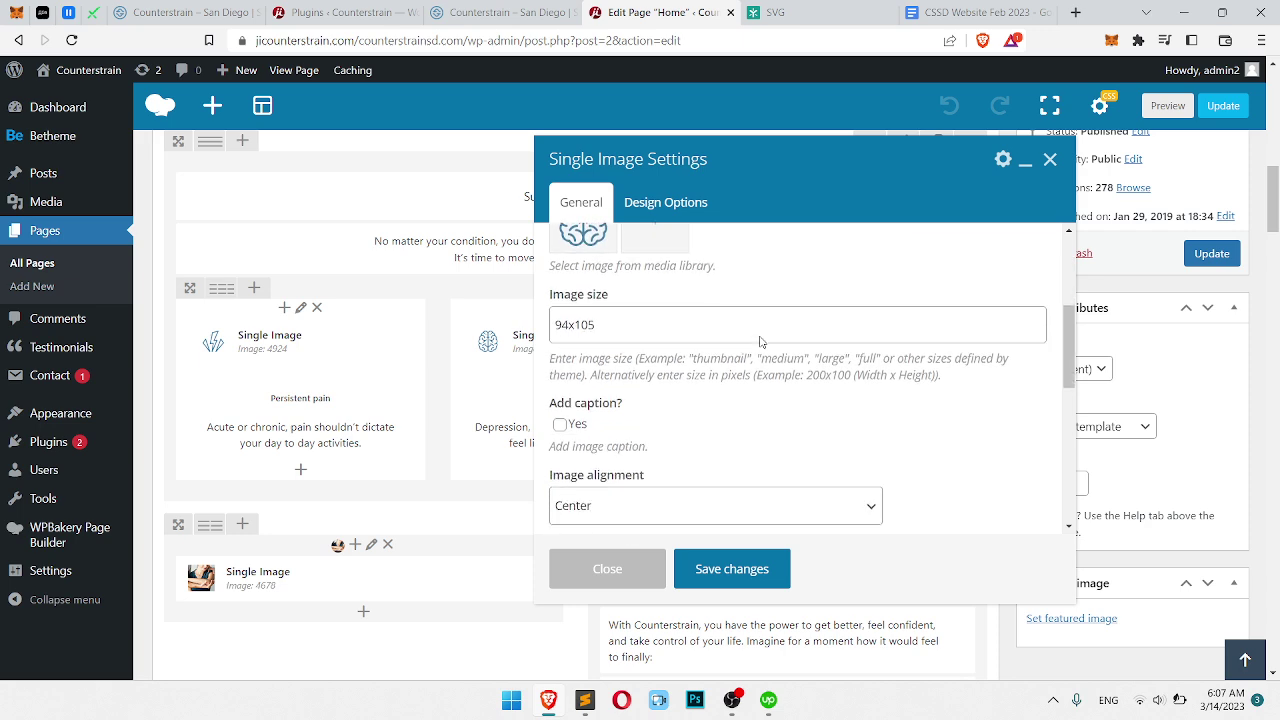
pyautogui.scroll(-3, 760, 342)
pyautogui.scroll(3, 757, 346)
pyautogui.scroll(-3, 757, 346)
pyautogui.scroll(4, 725, 347)
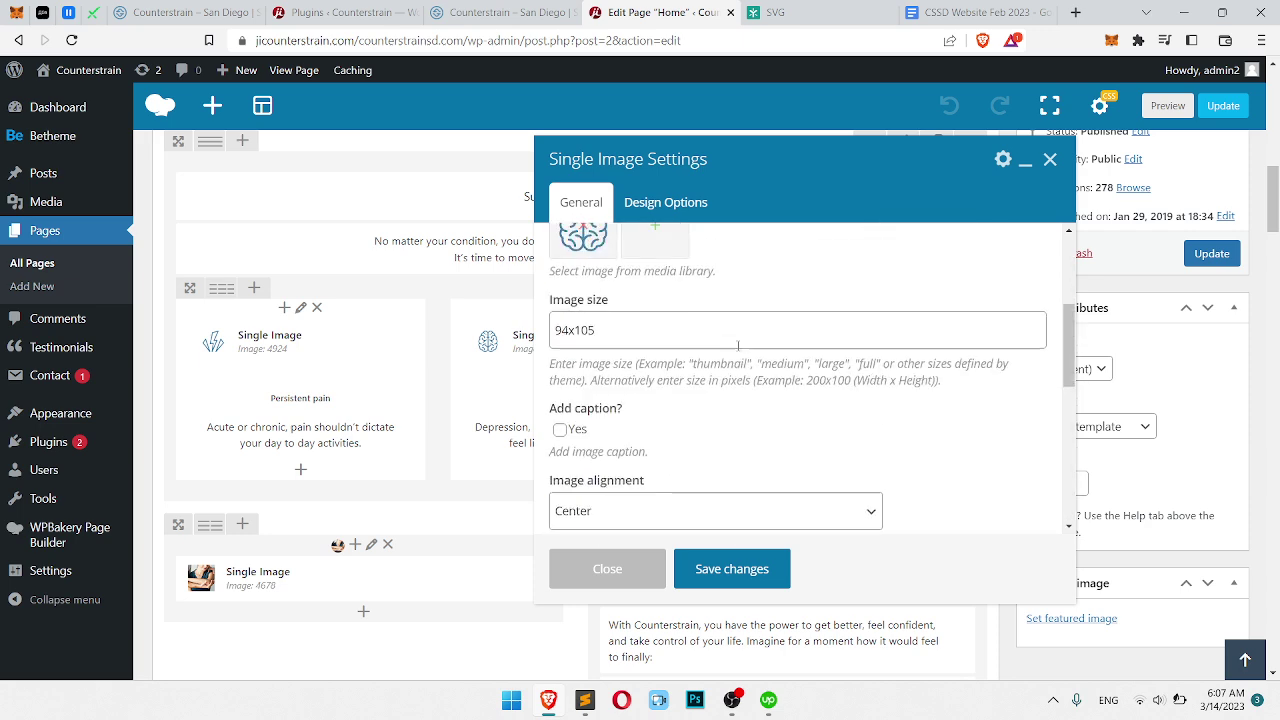
pyautogui.click(620, 330)
pyautogui.hotkey('shift', 'Left')
pyautogui.hotkey('shift', 'Left')
pyautogui.hotkey('shift', 'Left')
pyautogui.hotkey('shift', 'Left')
pyautogui.hotkey('shift', 'Left')
pyautogui.hotkey('shift', 'Left')
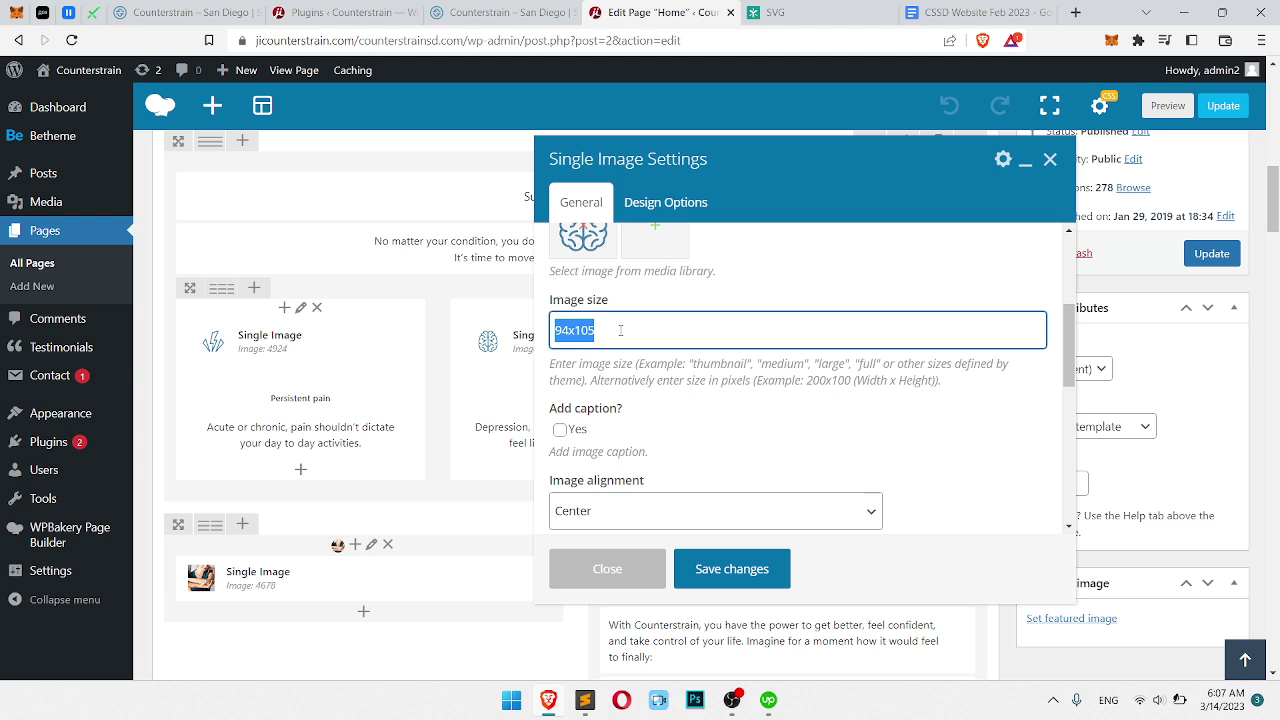
pyautogui.scroll(-5, 737, 363)
pyautogui.click(683, 493)
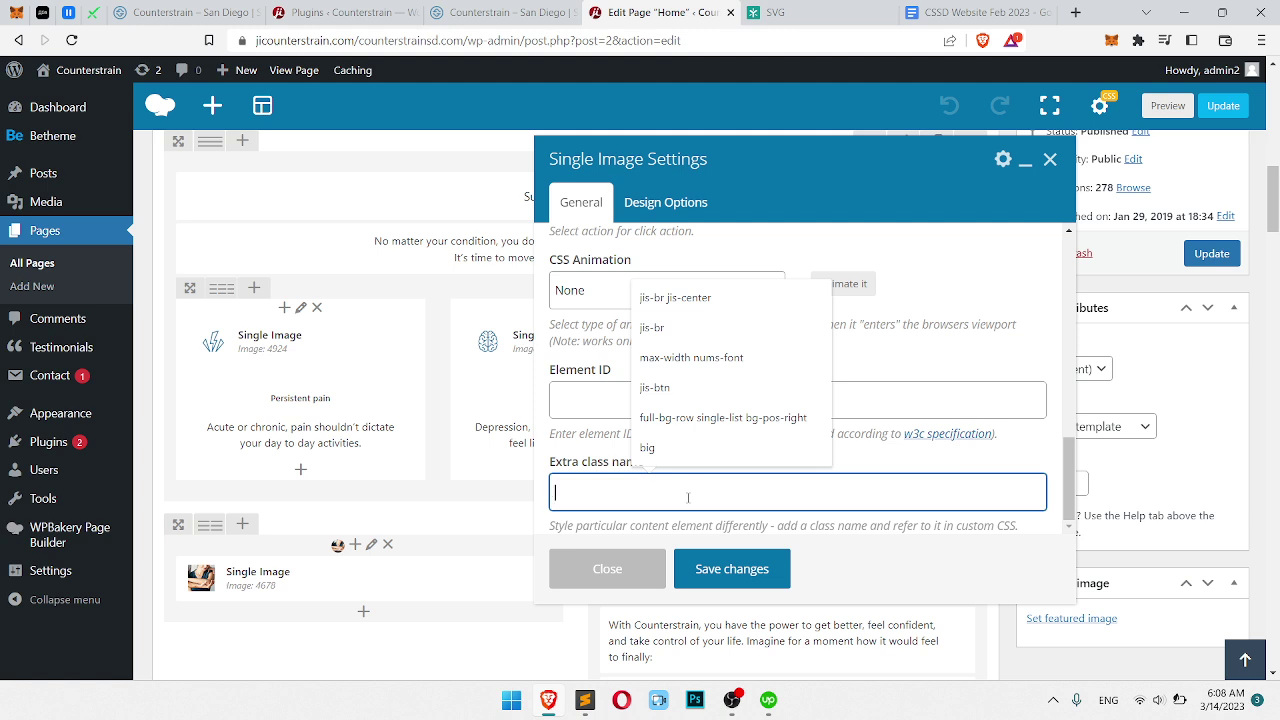
pyautogui.write('height-105')
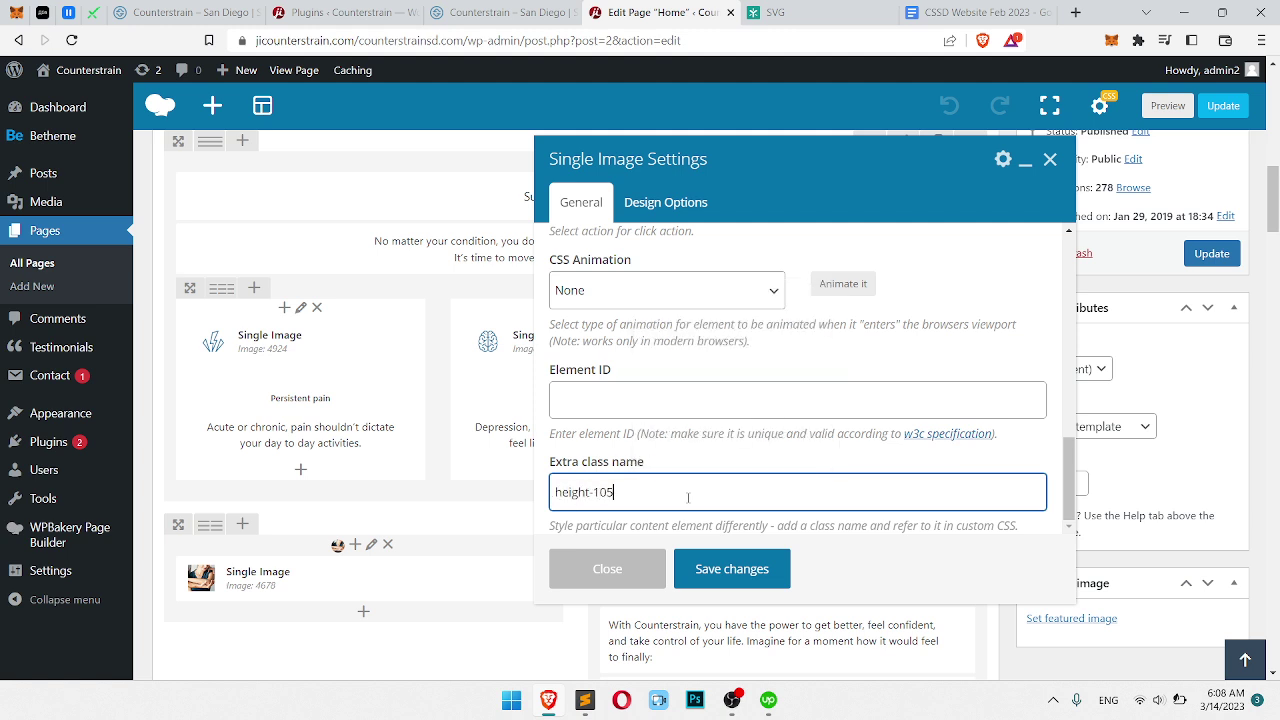
pyautogui.hotkey('ctrl', 'a')
pyautogui.hotkey('ctrl', 'c')
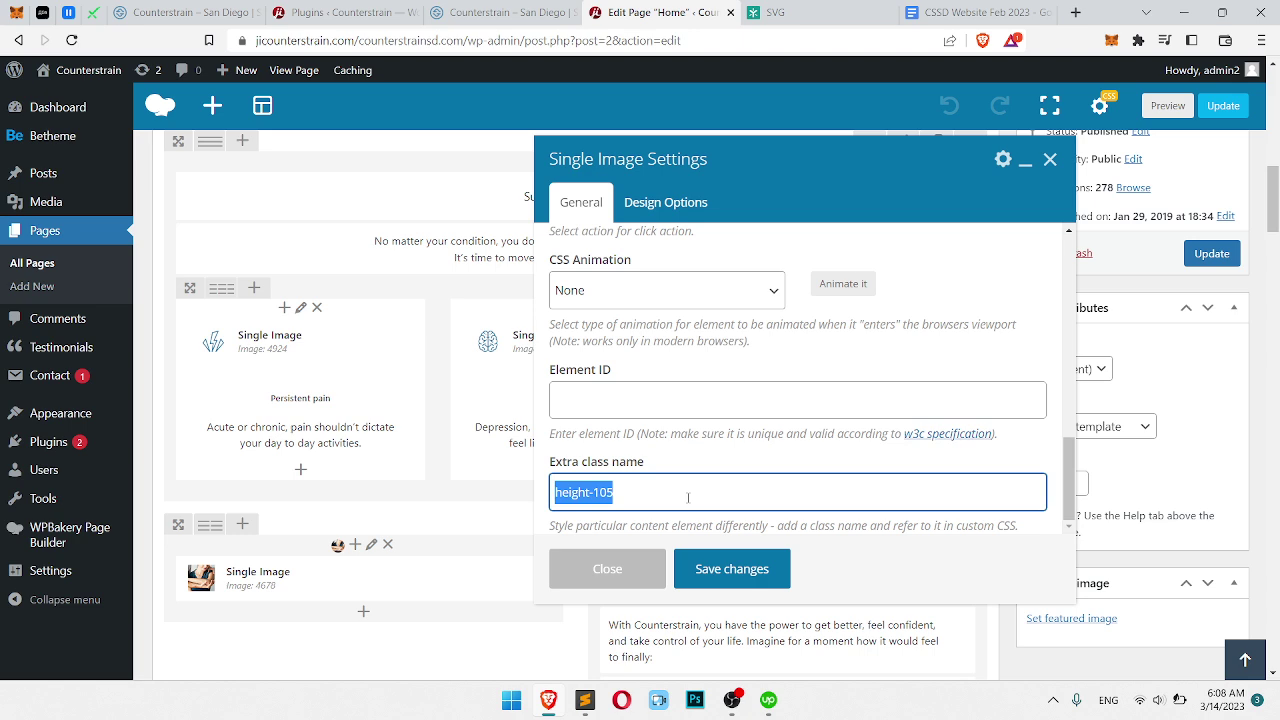
pyautogui.click(708, 565)
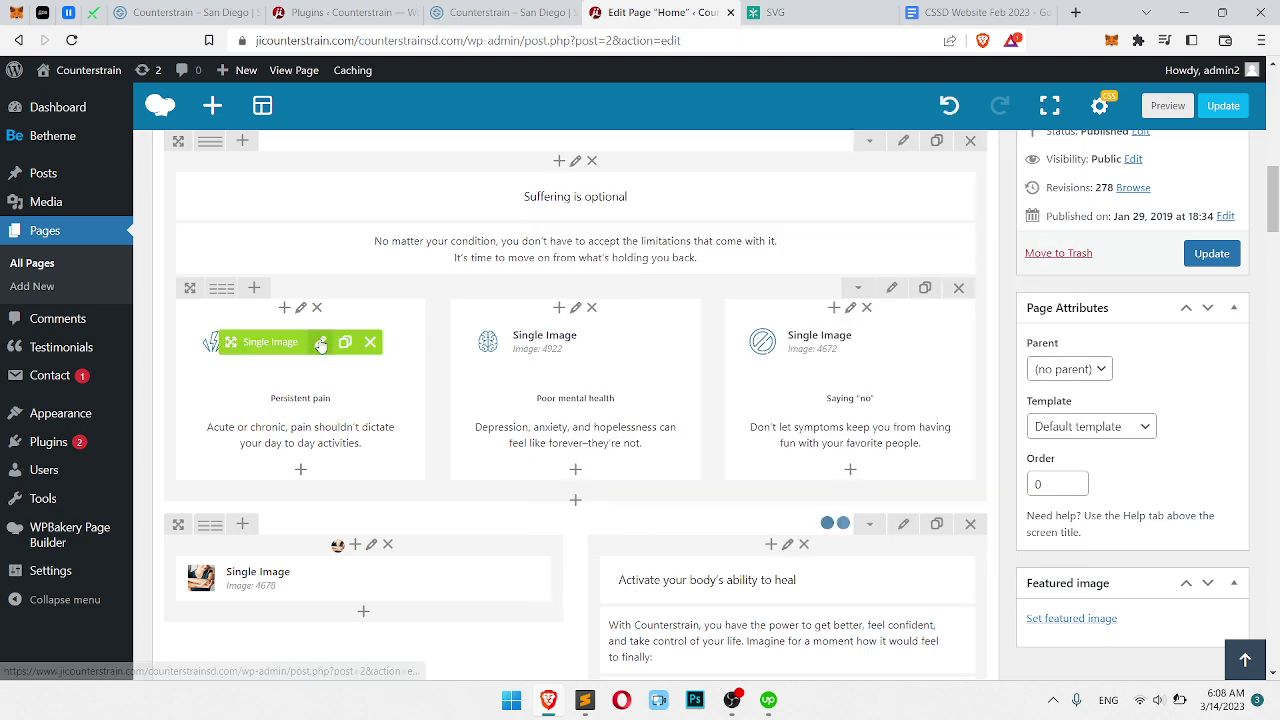
# Paste height-105 into the Persistent pain image's extra class name and save
pyautogui.click(314, 341)
pyautogui.scroll(-10, 794, 369)
pyautogui.click(794, 481)
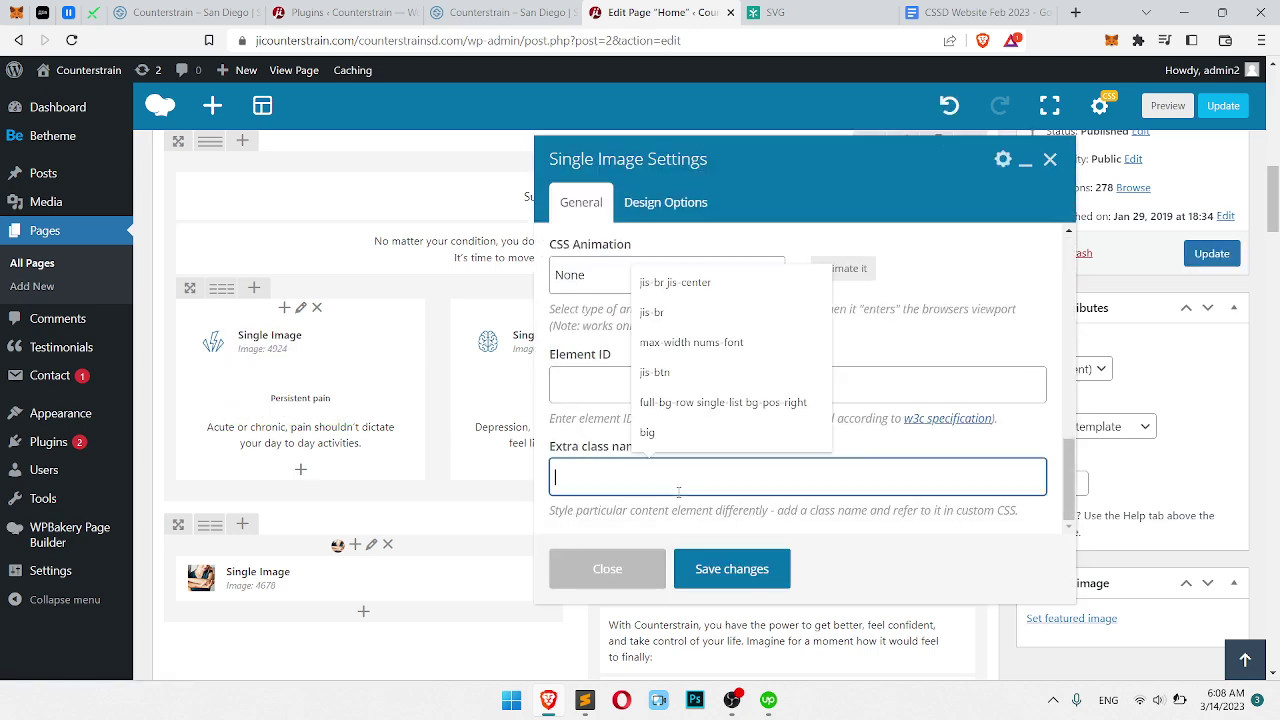
pyautogui.hotkey('ctrl', 'v')
pyautogui.click(745, 568)
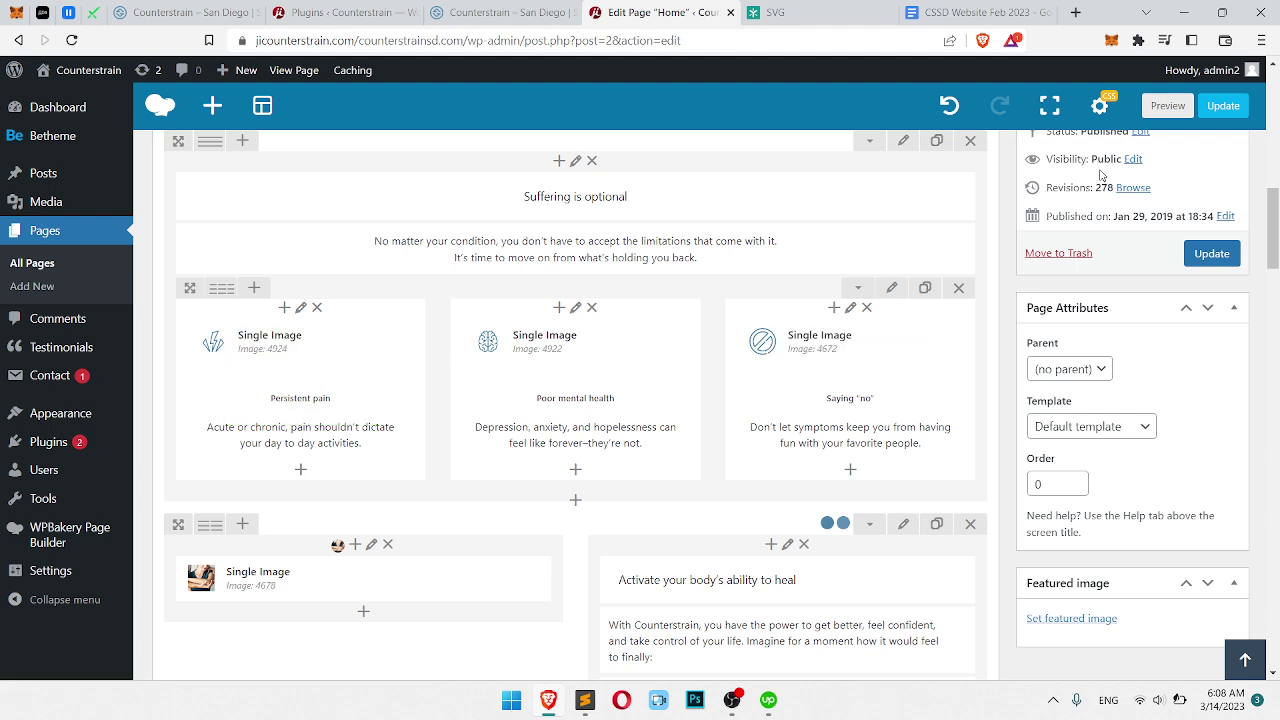
# Review the page custom CSS rule .height-105 img (height 105px, width auto) and save it
pyautogui.click(1100, 105)
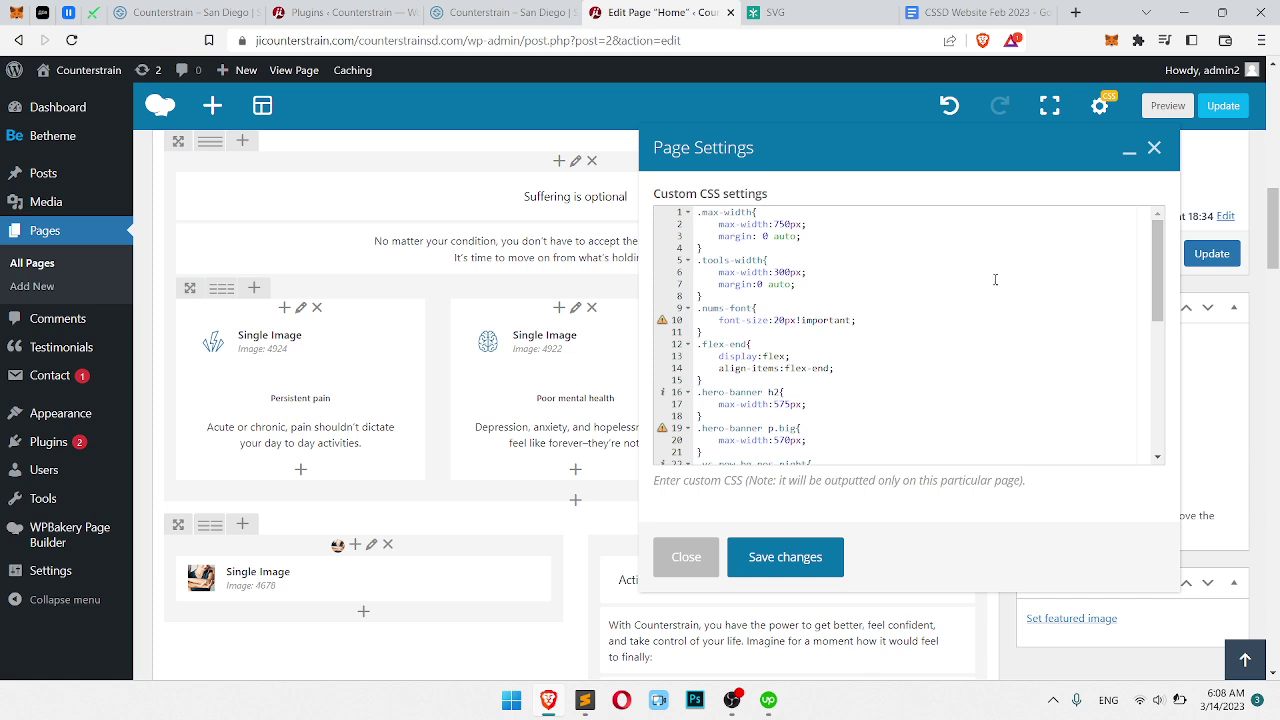
pyautogui.scroll(-5, 972, 312)
pyautogui.click(781, 411)
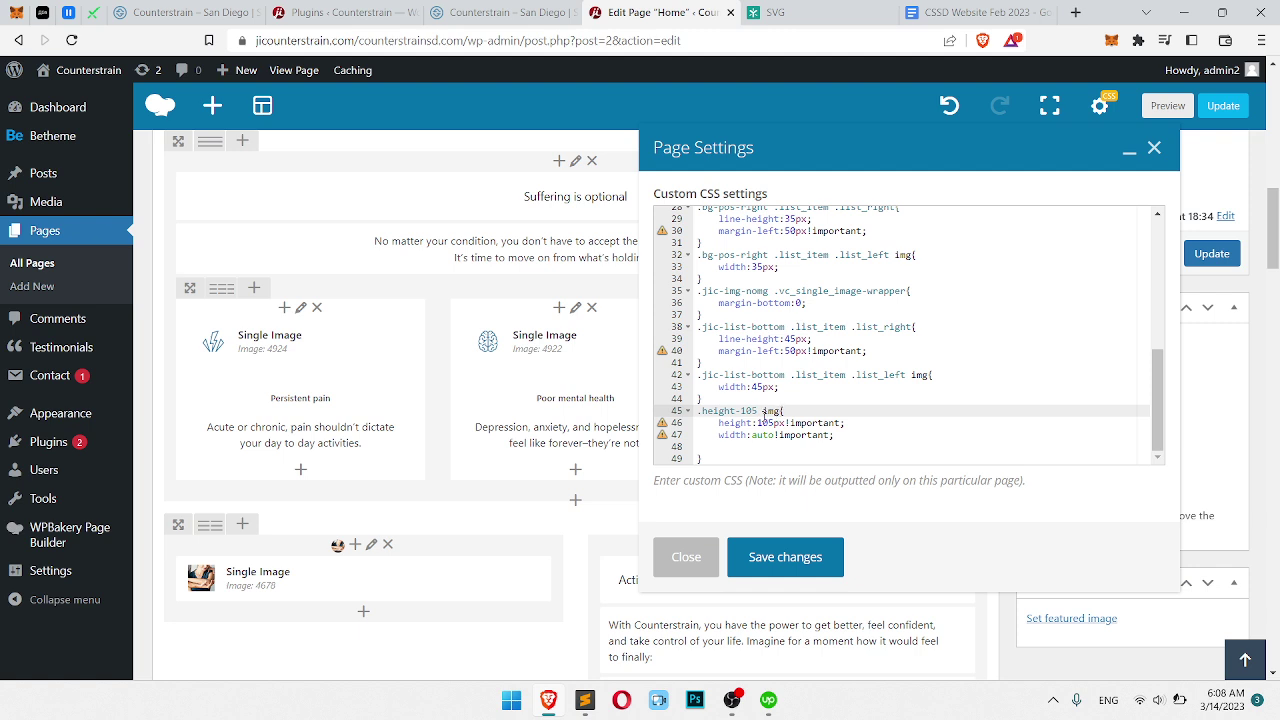
pyautogui.moveTo(701, 411); pyautogui.dragTo(749, 411)
pyautogui.click(763, 411)
pyautogui.moveTo(763, 411)
pyautogui.mouseDown()
pyautogui.moveTo(781, 411)
pyautogui.moveTo(758, 423)
pyautogui.mouseUp()
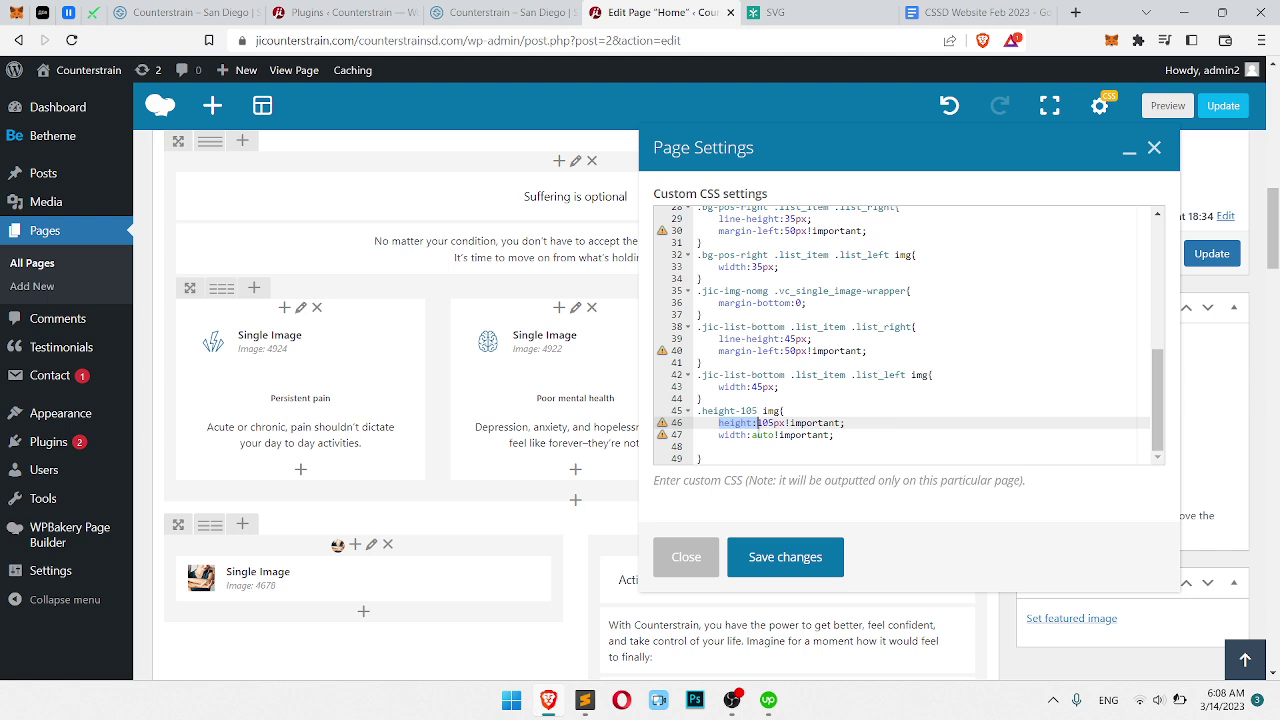
pyautogui.click(758, 435)
pyautogui.click(715, 436)
pyautogui.moveTo(715, 436); pyautogui.dragTo(758, 436)
pyautogui.click(796, 441)
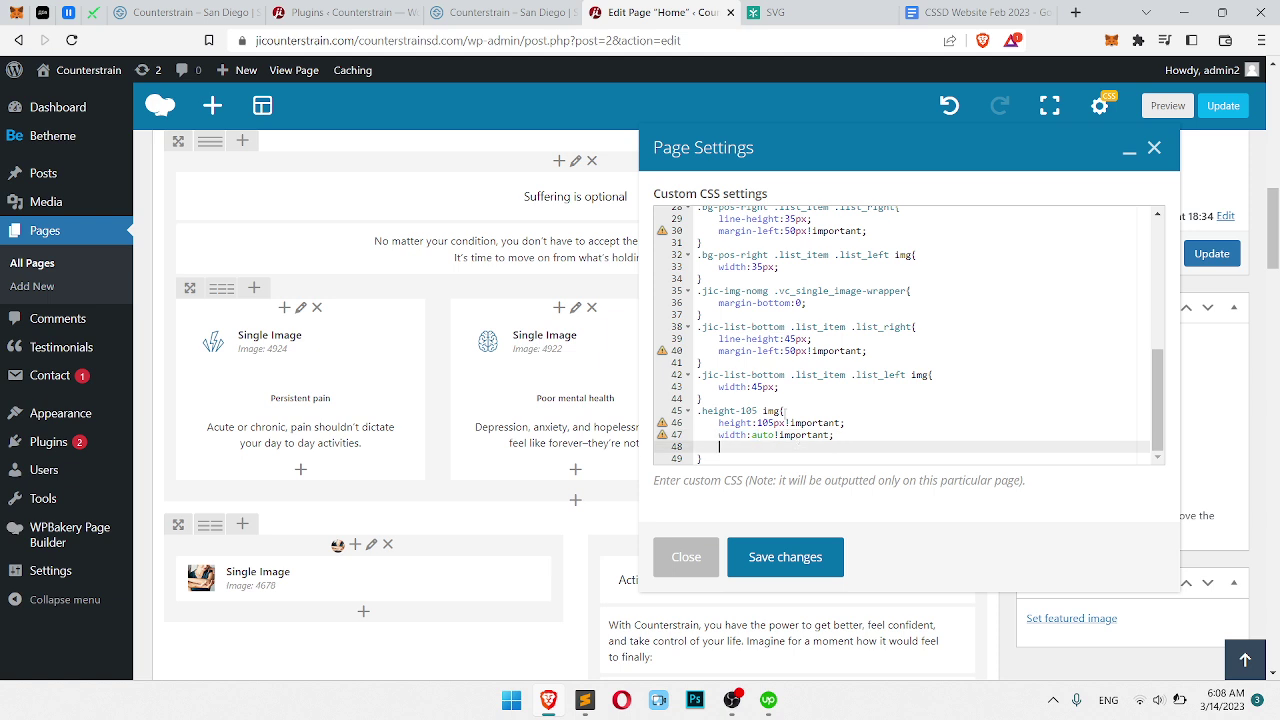
pyautogui.click(767, 423)
pyautogui.click(753, 435)
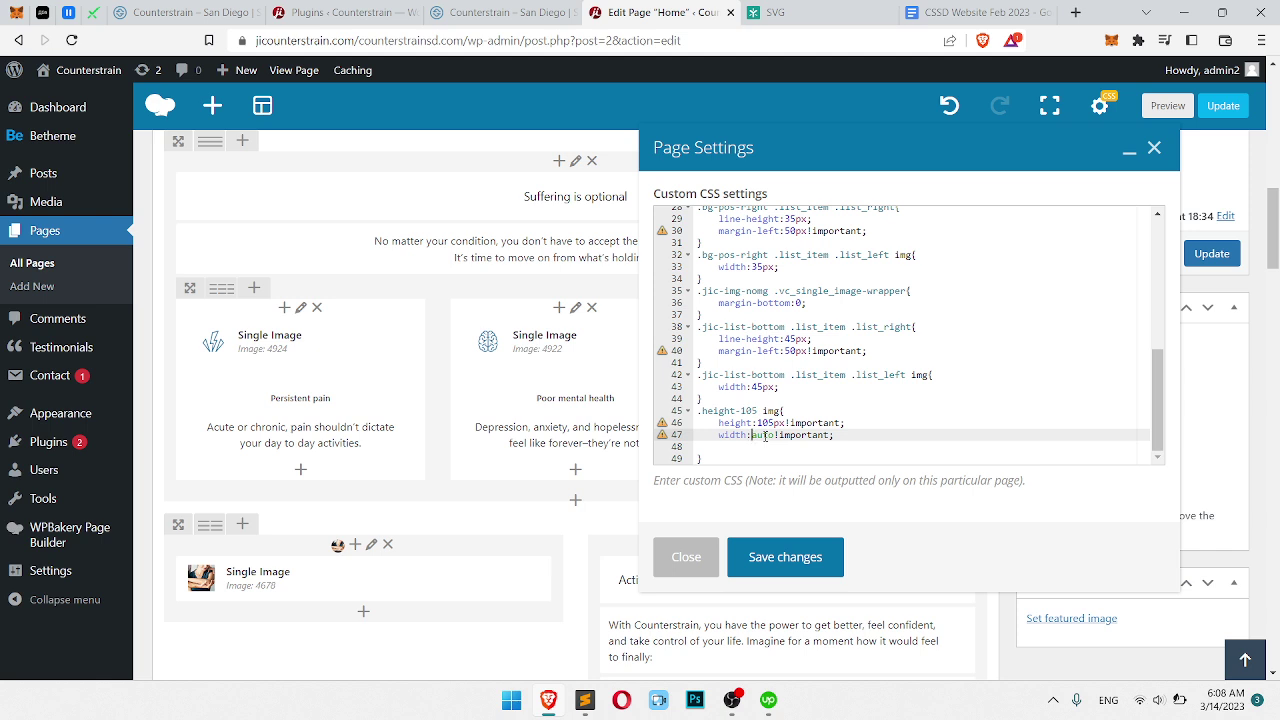
pyautogui.click(808, 557)
# Publish the update, add inline width: 50px to the brain icon in DevTools, then reload
pyautogui.click(1212, 253)
pyautogui.click(500, 12)
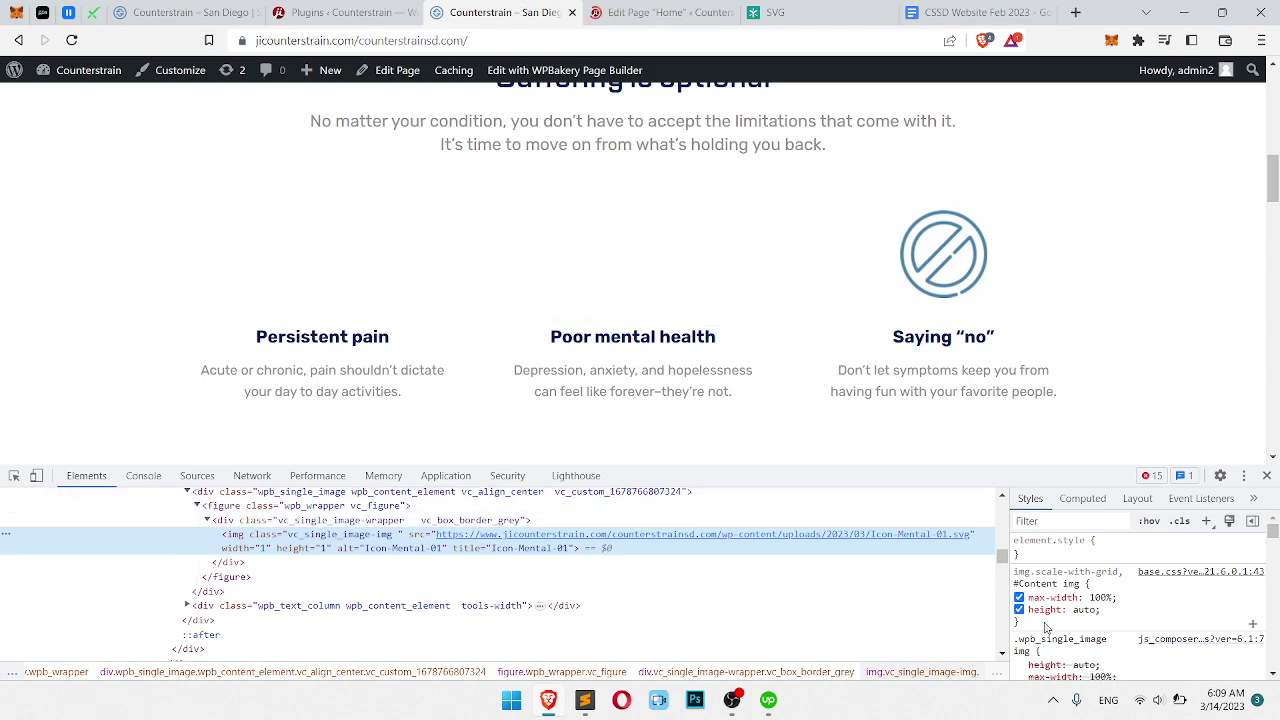
pyautogui.click(1090, 568)
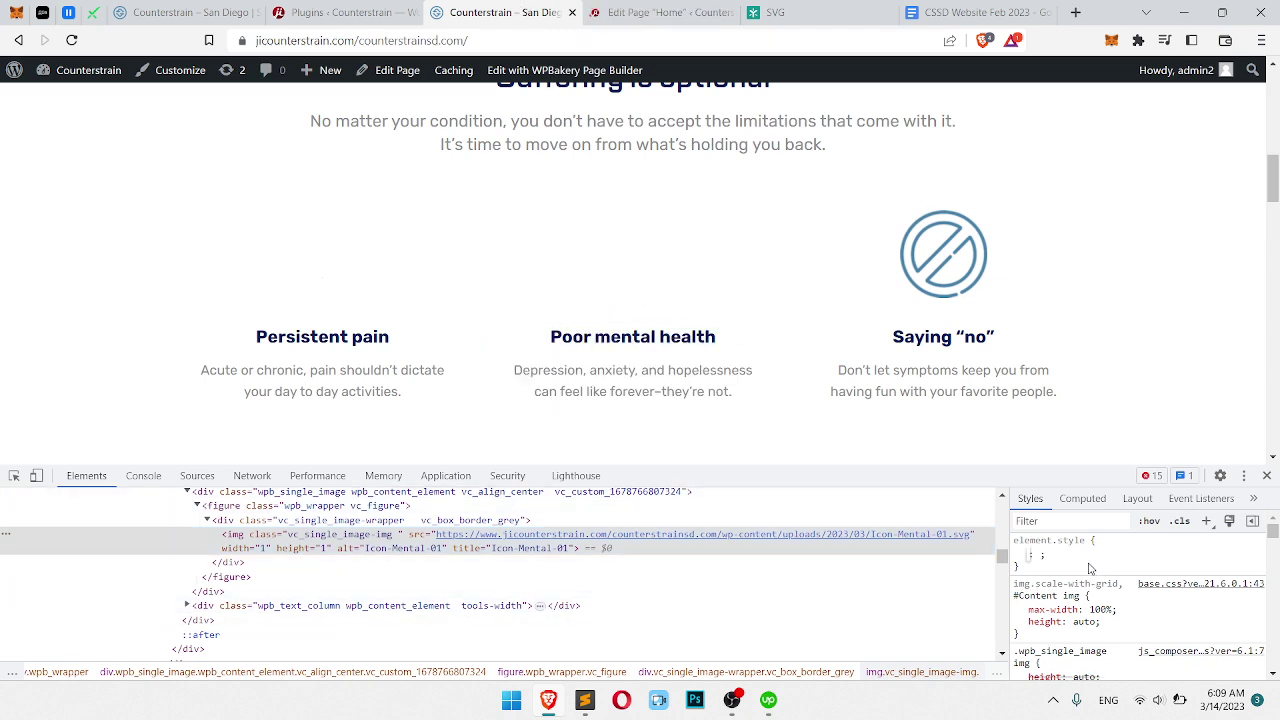
pyautogui.write('width')
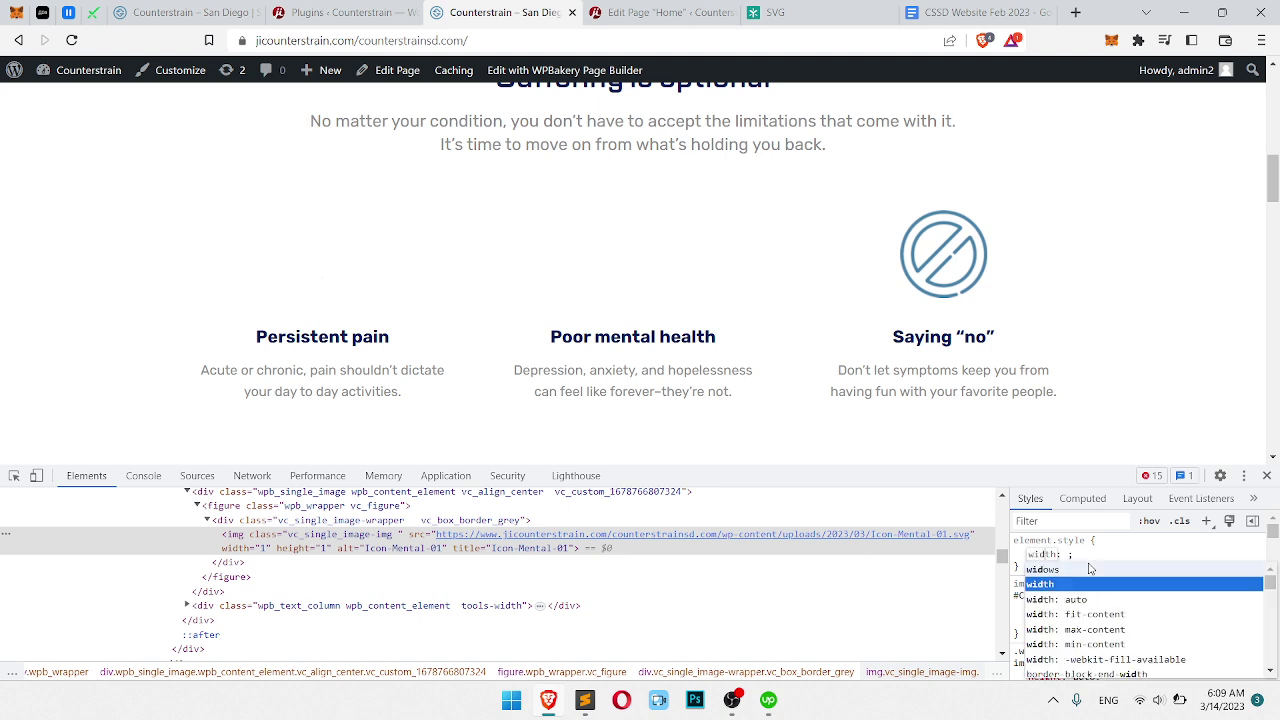
pyautogui.write('50px')
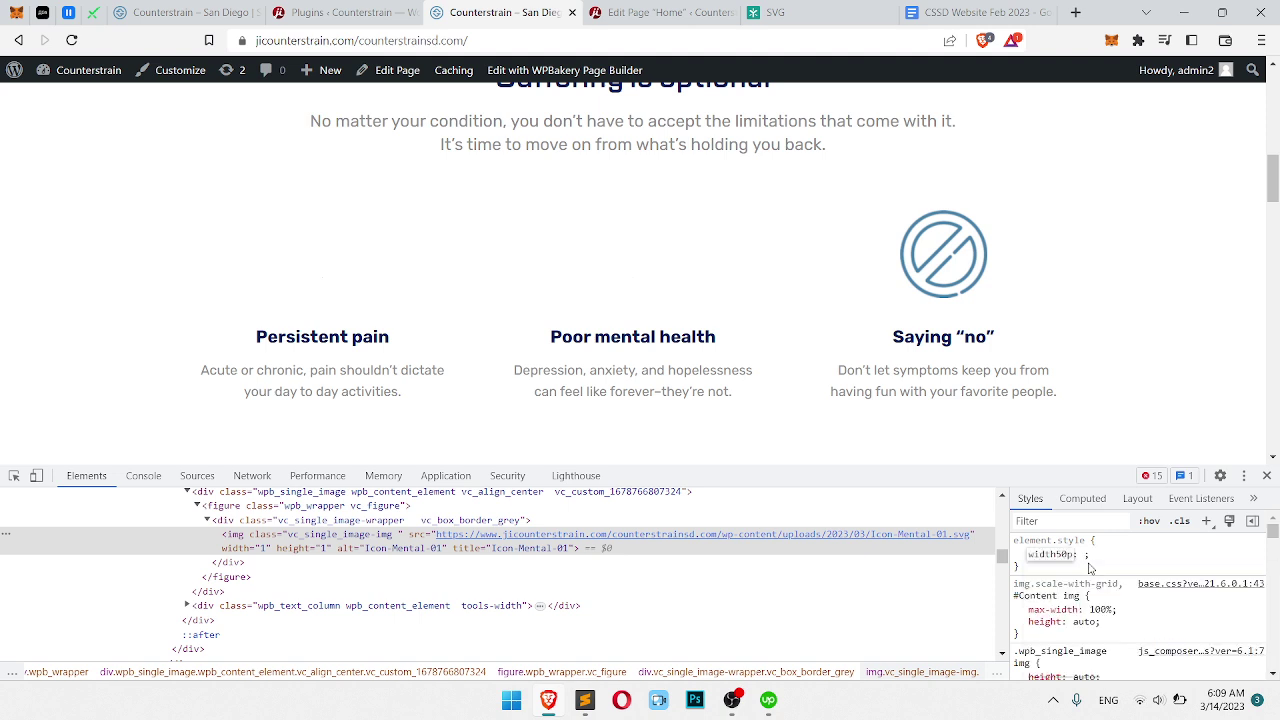
pyautogui.write(':')
pyautogui.press('Return')
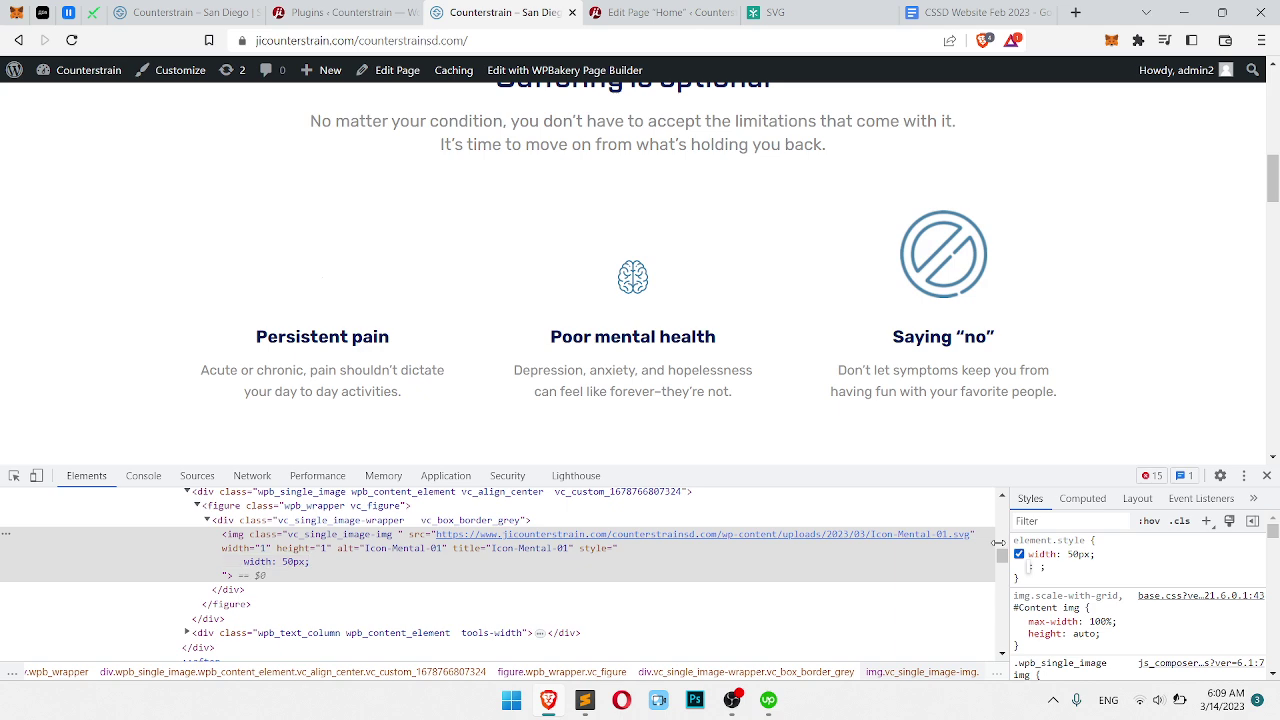
pyautogui.press('F5')
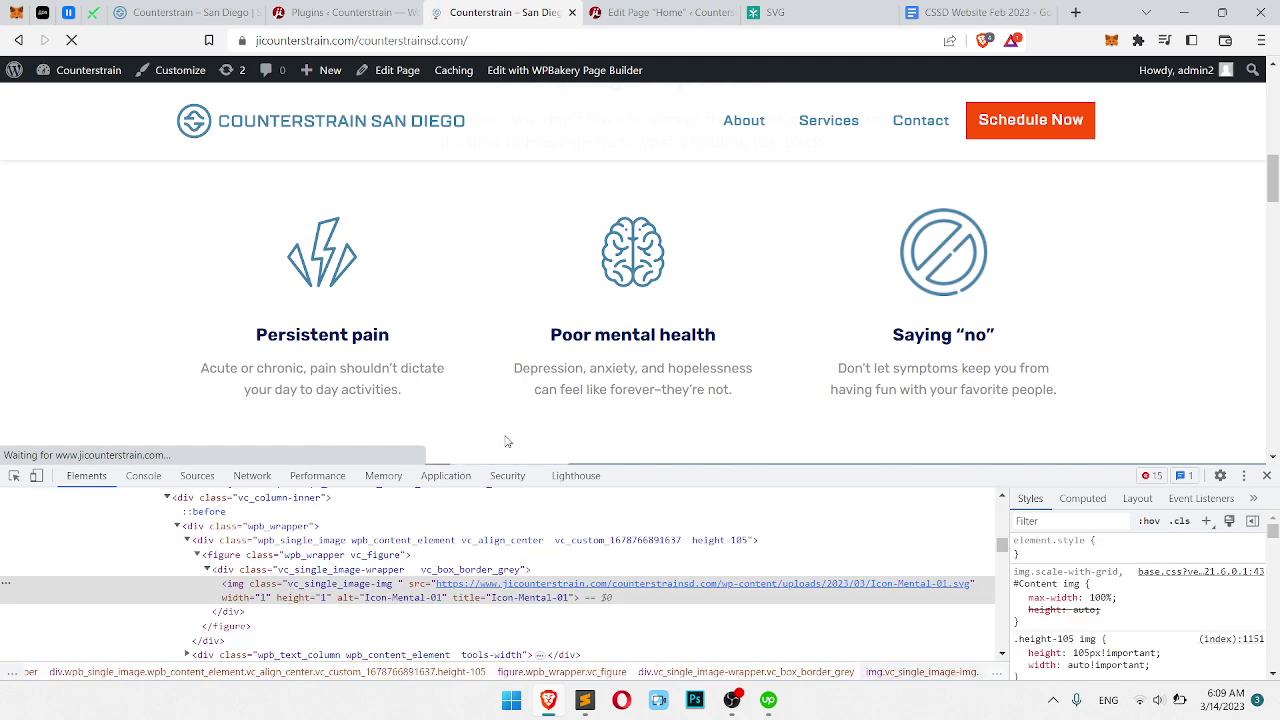
# Scroll the reloaded homepage to check the brain icon at matching height in the icons row
pyautogui.scroll(2, 706, 263)
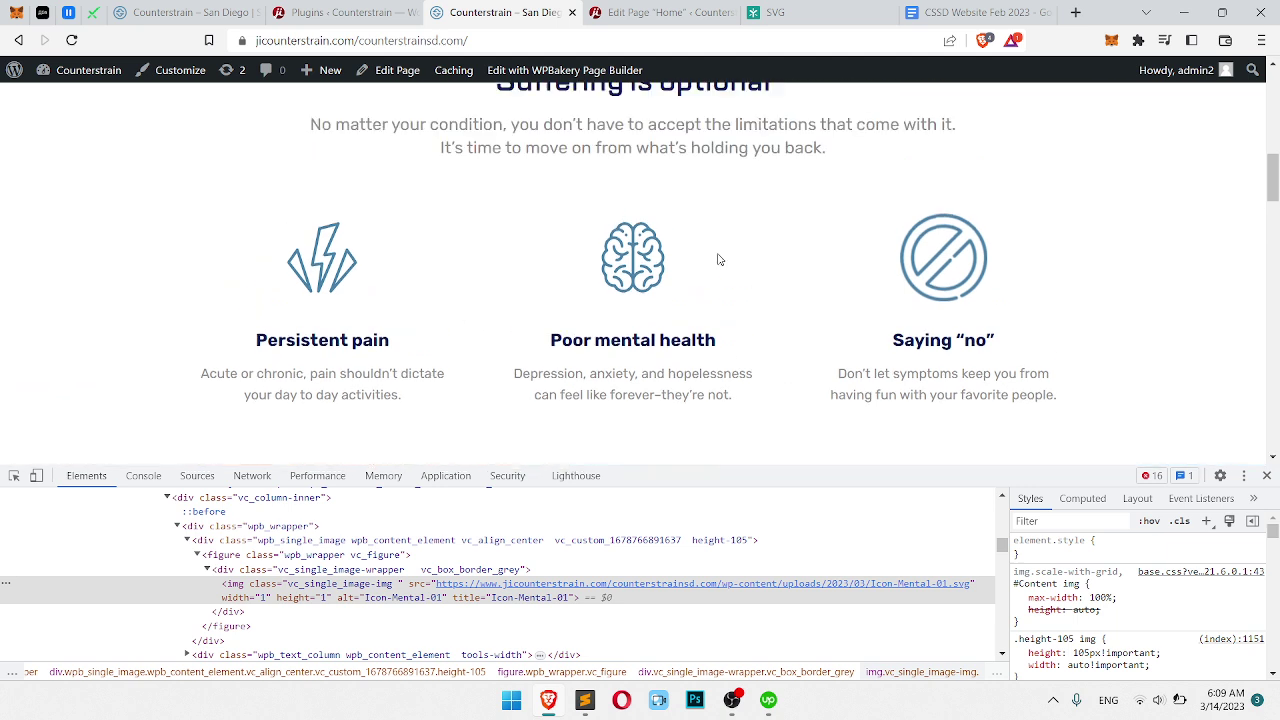
pyautogui.scroll(-1, 643, 350)
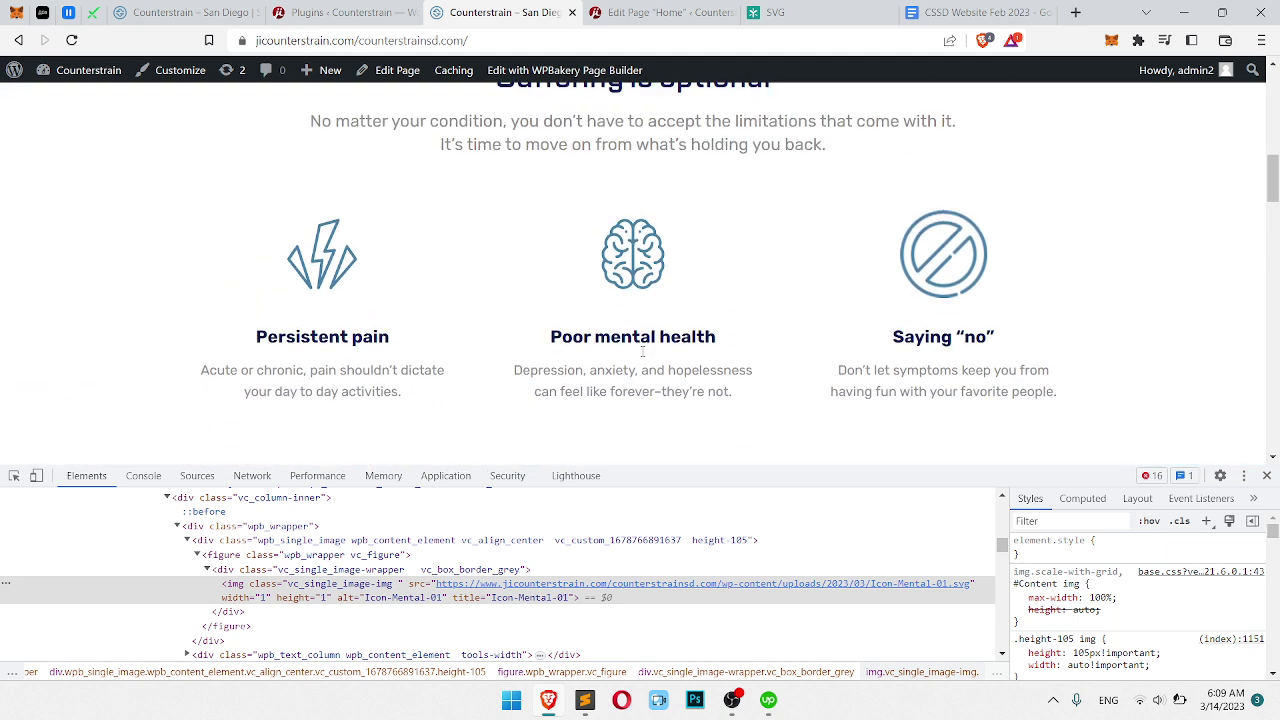